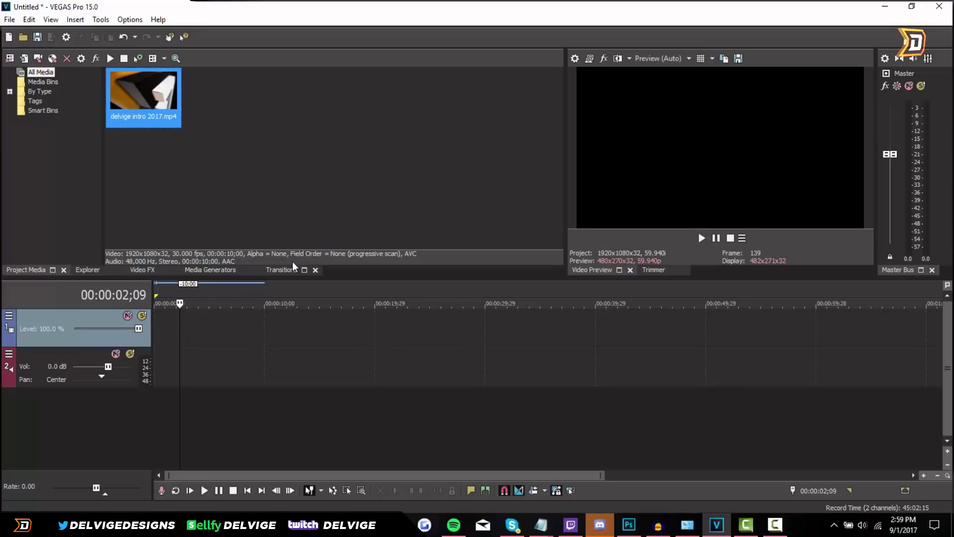
Step: Open delvige intro 2017.mp4 from the DELVIGE 2.0 folder and decline matching the project video settings to it
click(5, 22)
click(23, 46)
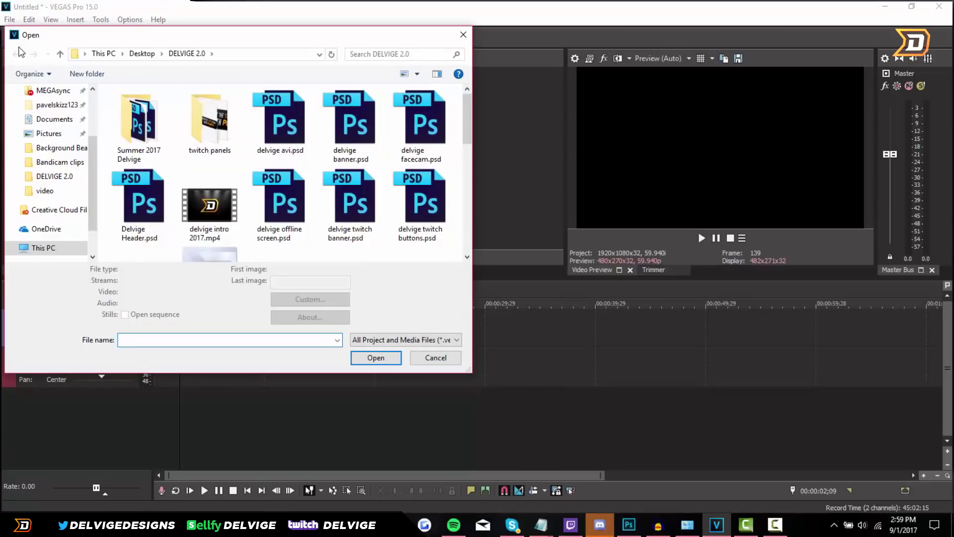
click(200, 196)
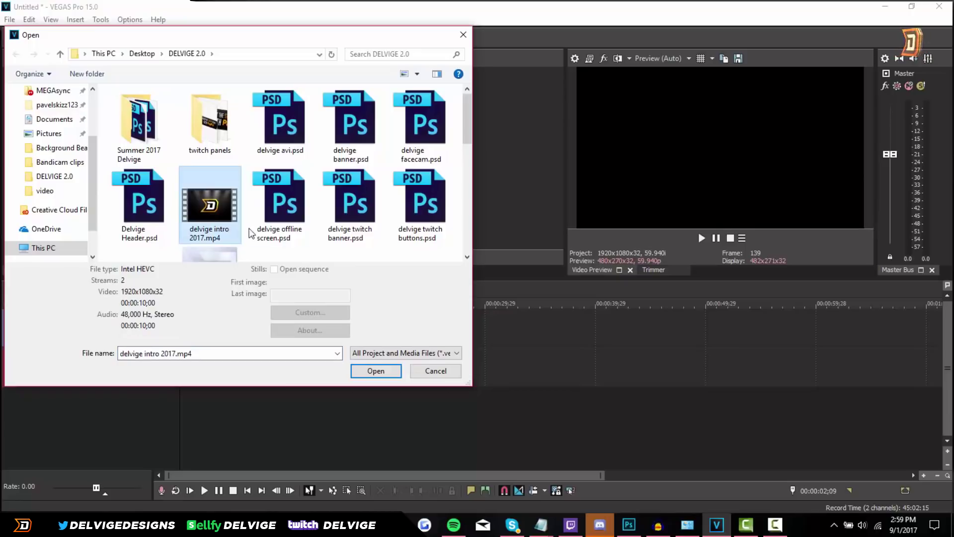
click(376, 371)
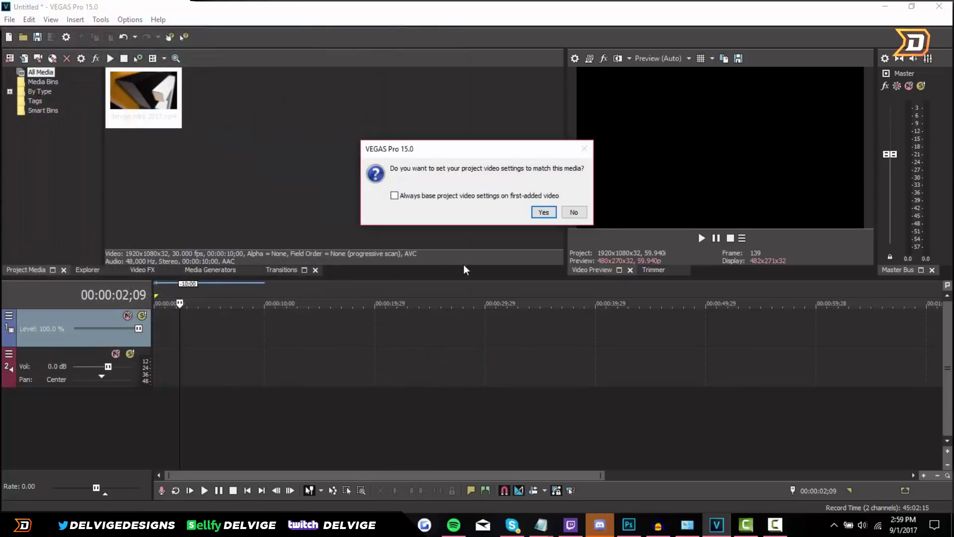
click(574, 213)
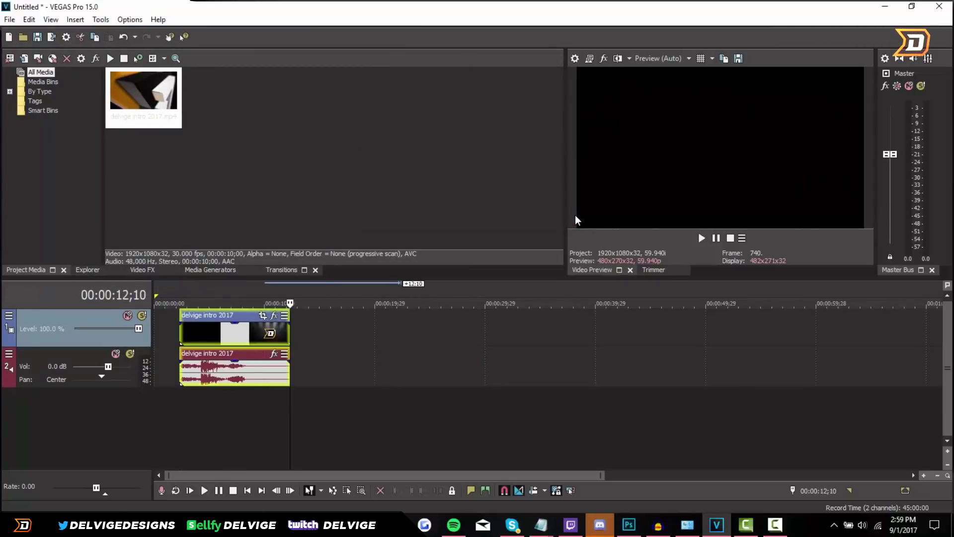
Step: Move the intro clip to the very start of the timeline
click(236, 330)
drag(237, 333, 191, 326)
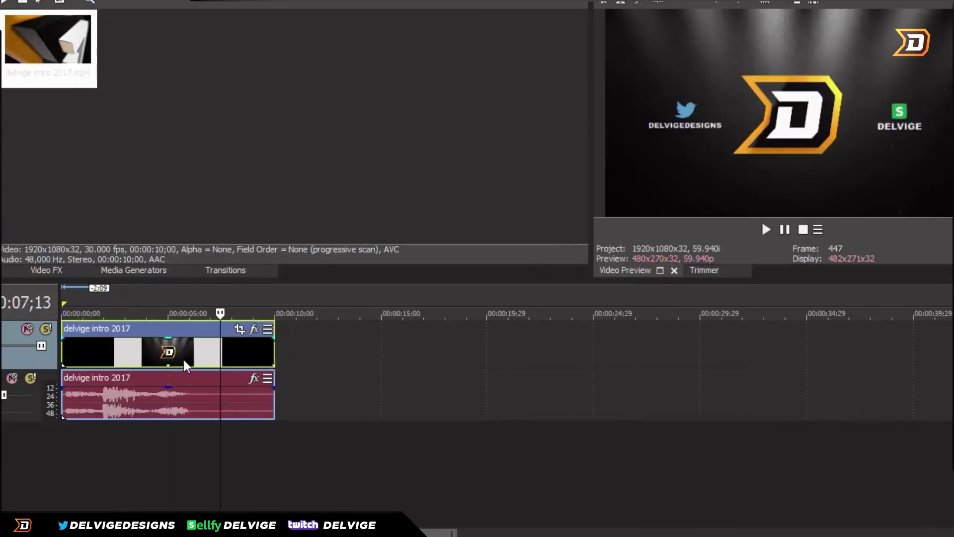
Step: Inspect the intro clip on the timeline at different zoom levels and playhead positions
scroll(248, 337, up, 5)
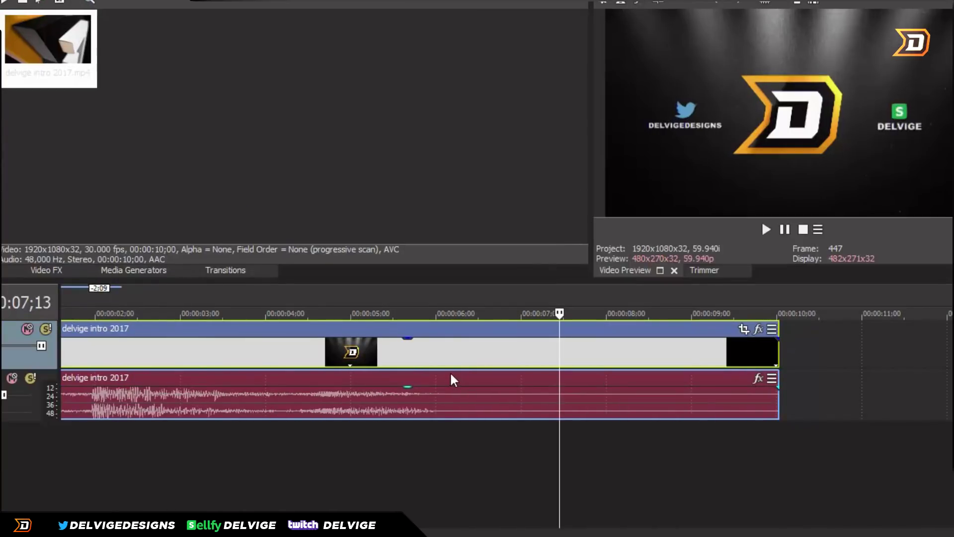
scroll(469, 380, down, 3)
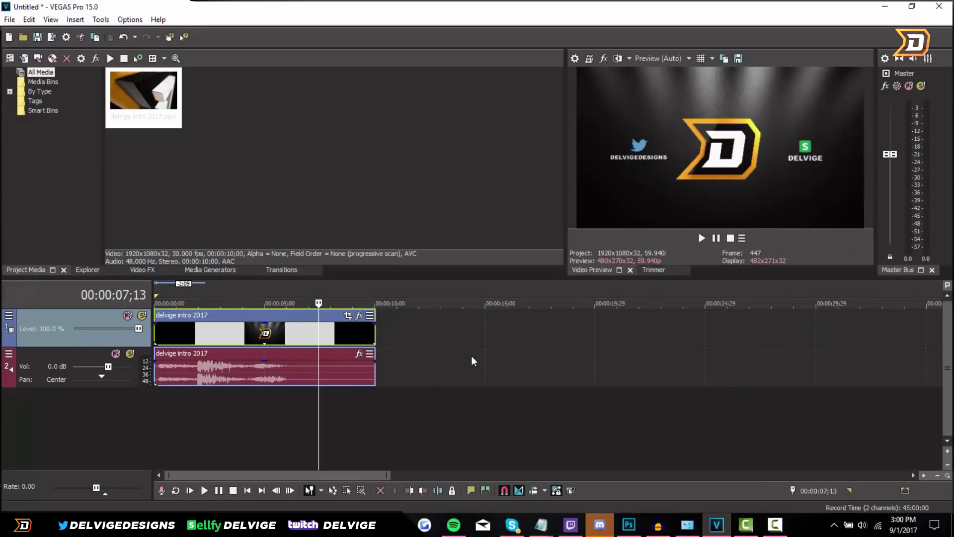
scroll(280, 348, up, 3)
click(434, 339)
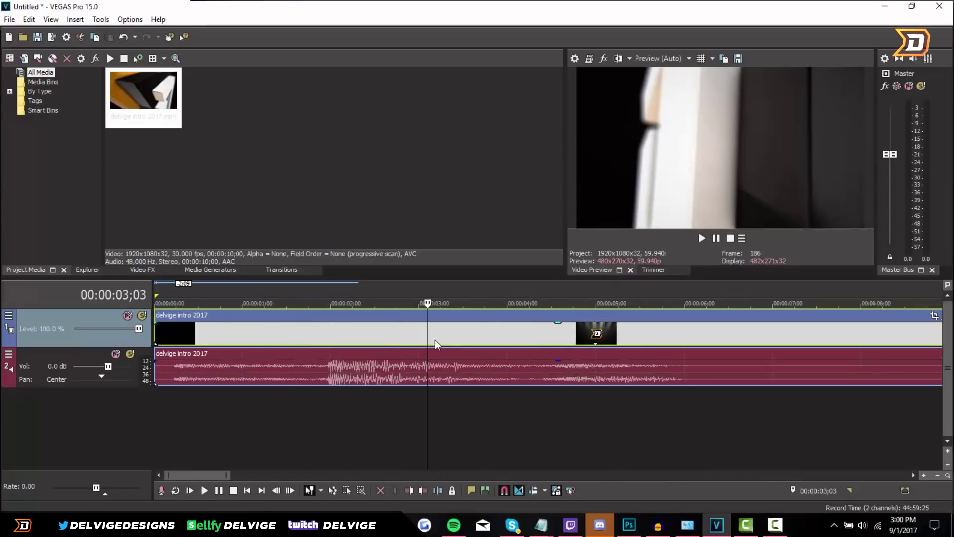
scroll(389, 327, down, 3)
key(Return)
key(Return)
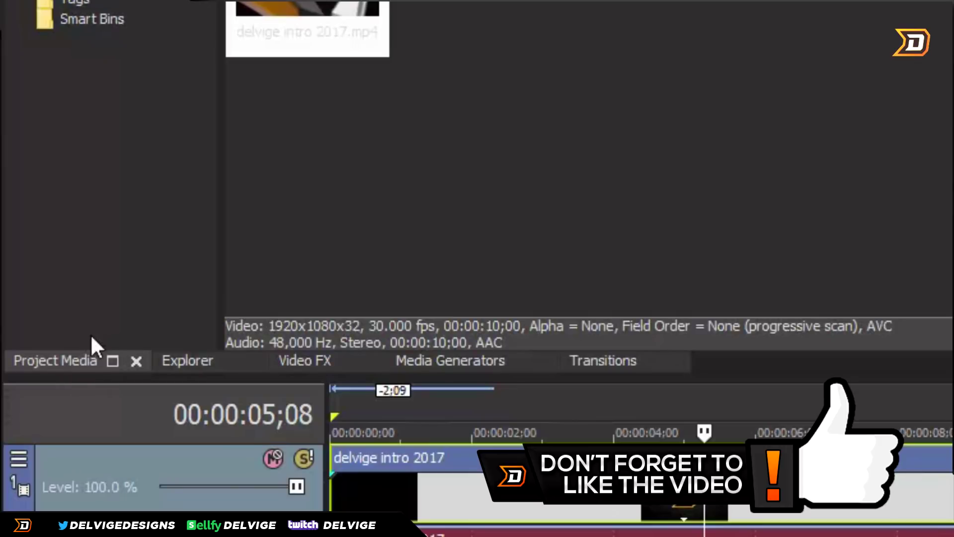
Step: Look through the Explorer, Video FX, Media Generators and Transitions windows
click(196, 361)
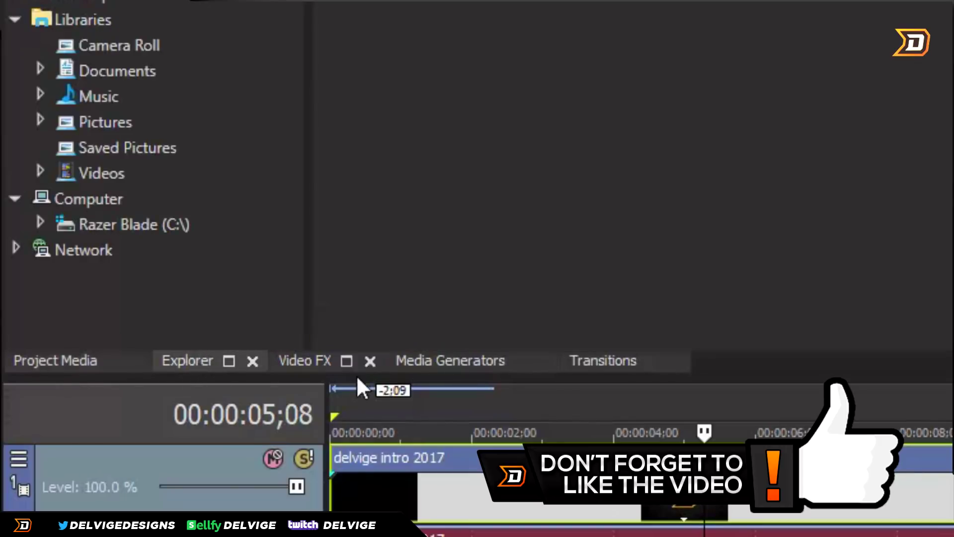
click(318, 361)
click(462, 360)
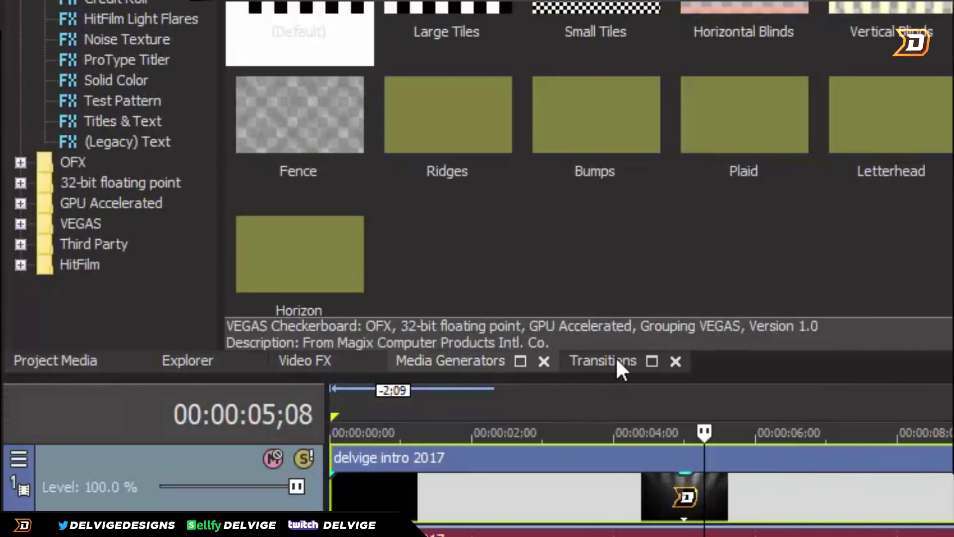
click(618, 361)
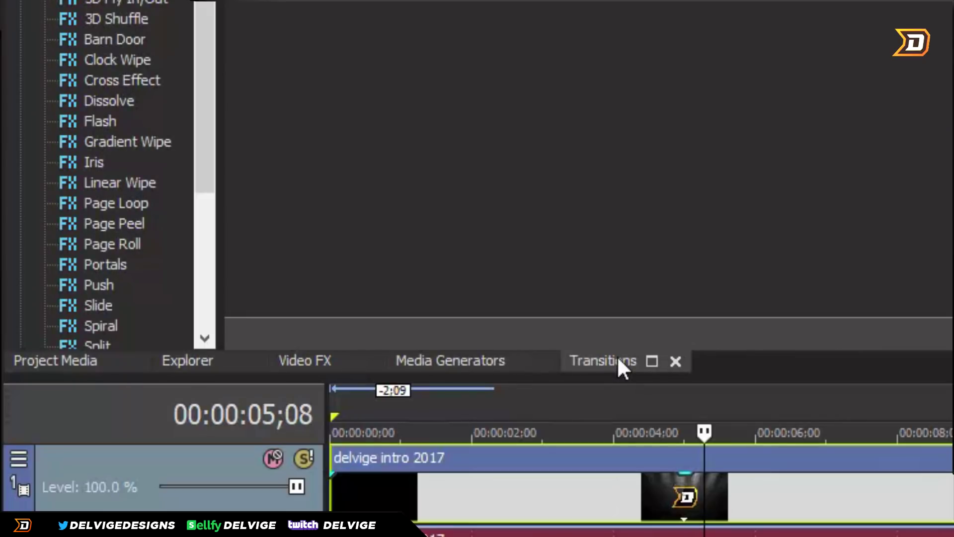
Step: Close the Transitions window and restore it to the workspace
click(676, 361)
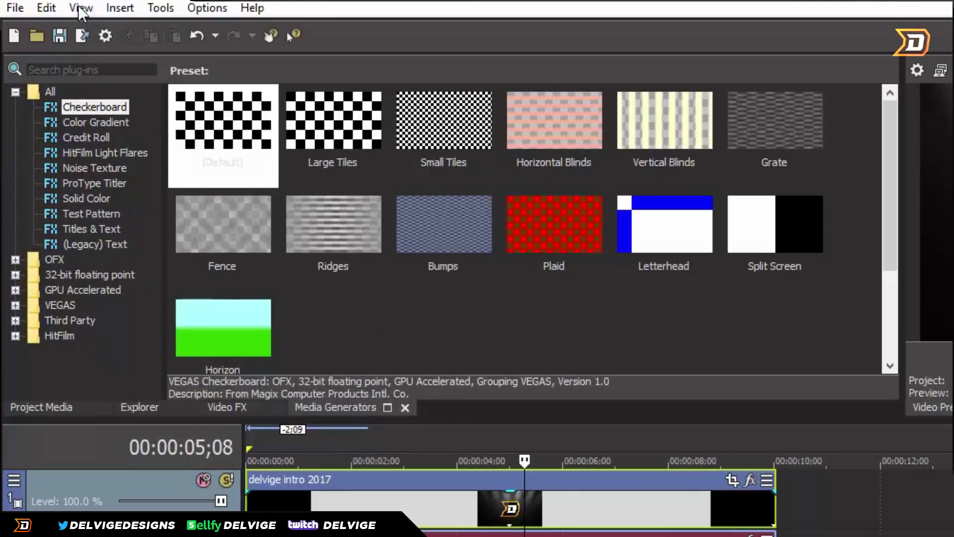
click(51, 19)
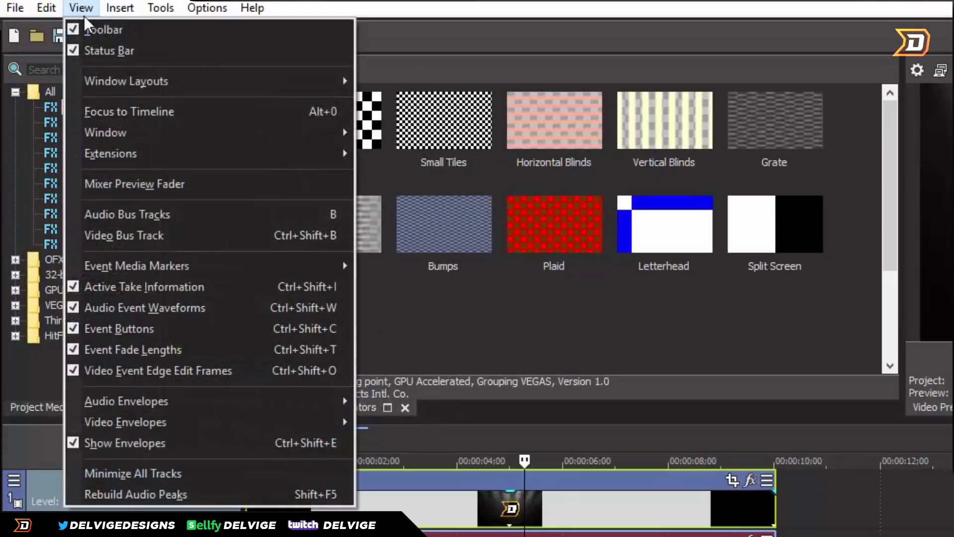
mouse_move(124, 131)
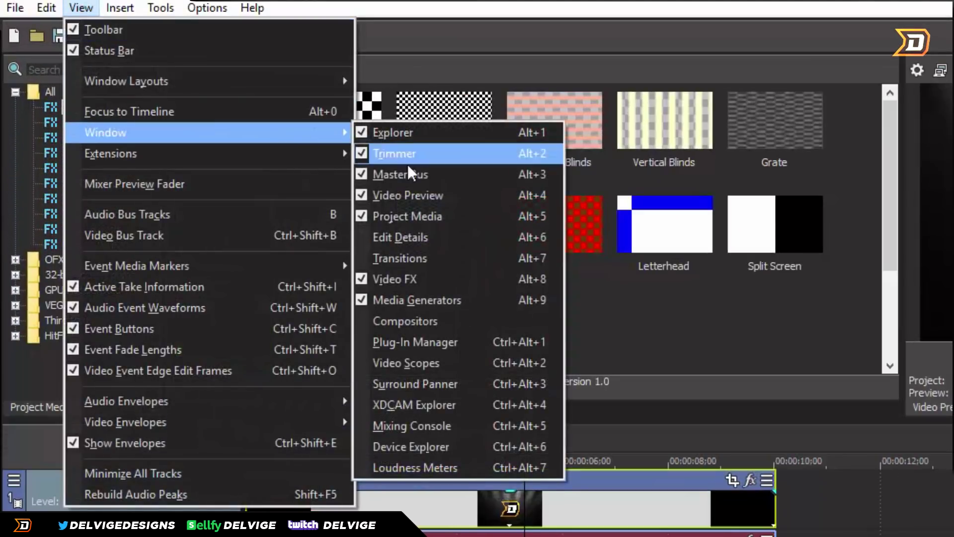
click(452, 254)
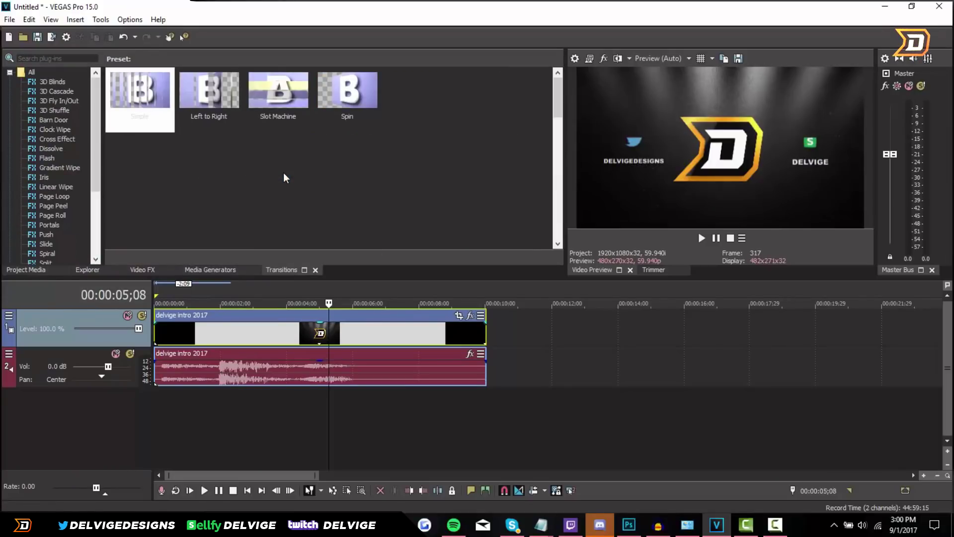
Step: Play and pause the intro in the video preview, and replay it from an earlier point
click(702, 238)
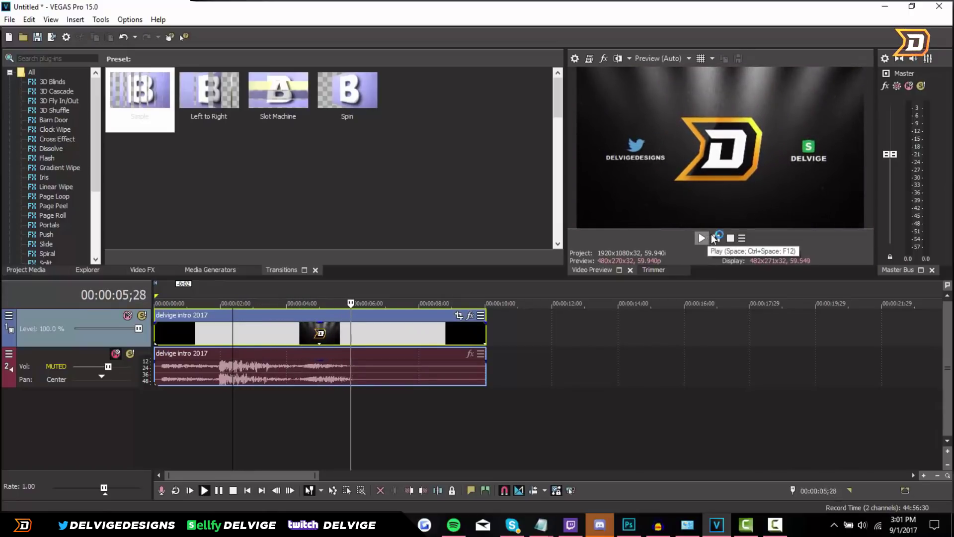
click(715, 238)
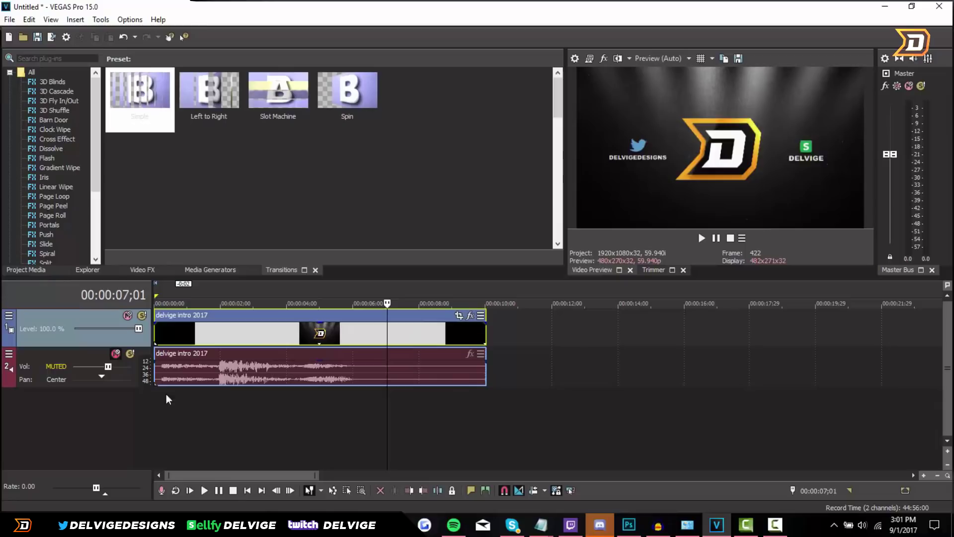
click(273, 338)
click(701, 239)
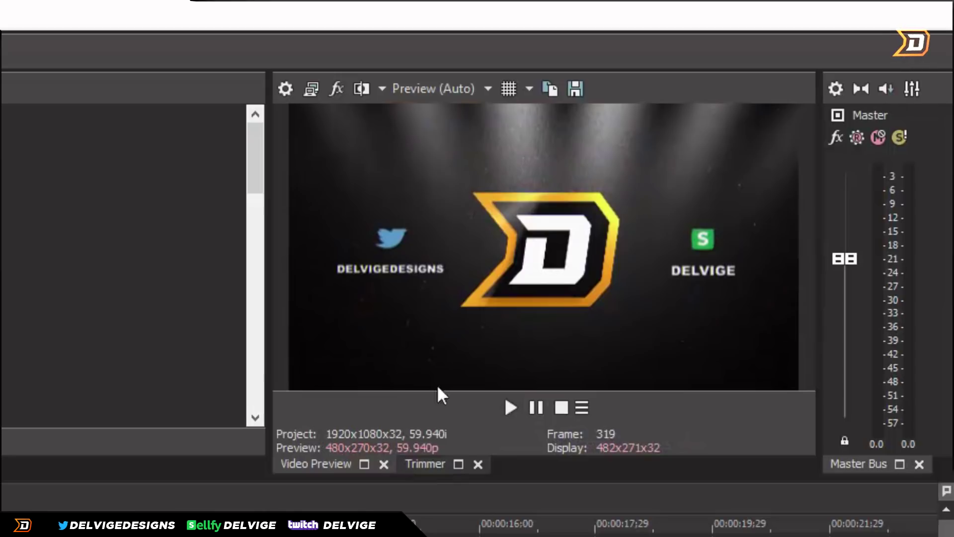
Step: Set the video preview quality to Best (Half)
click(425, 88)
mouse_move(426, 179)
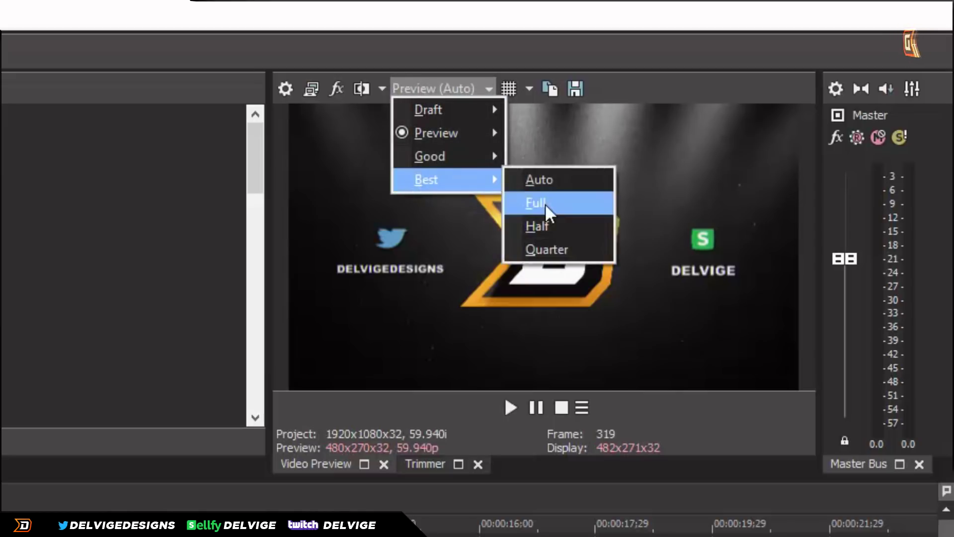
click(548, 222)
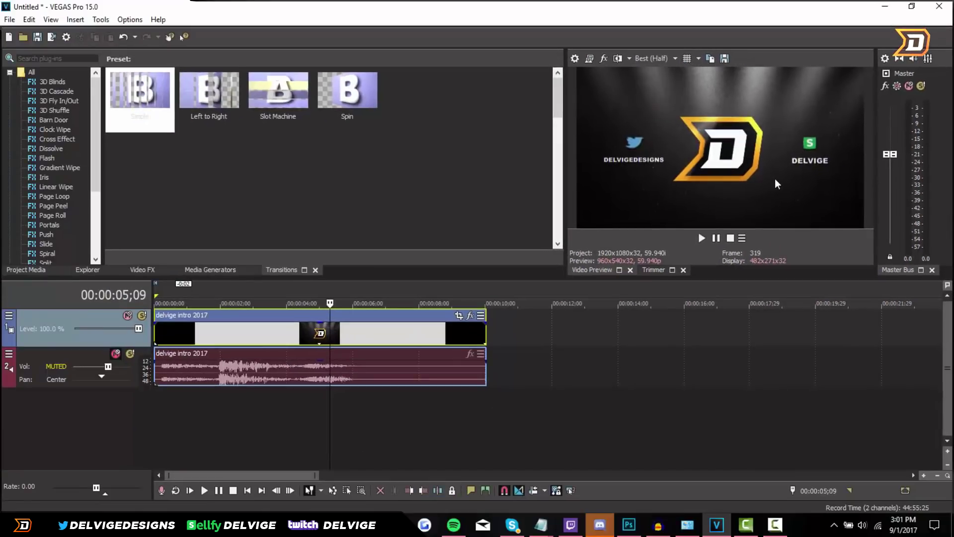
click(665, 56)
mouse_move(669, 108)
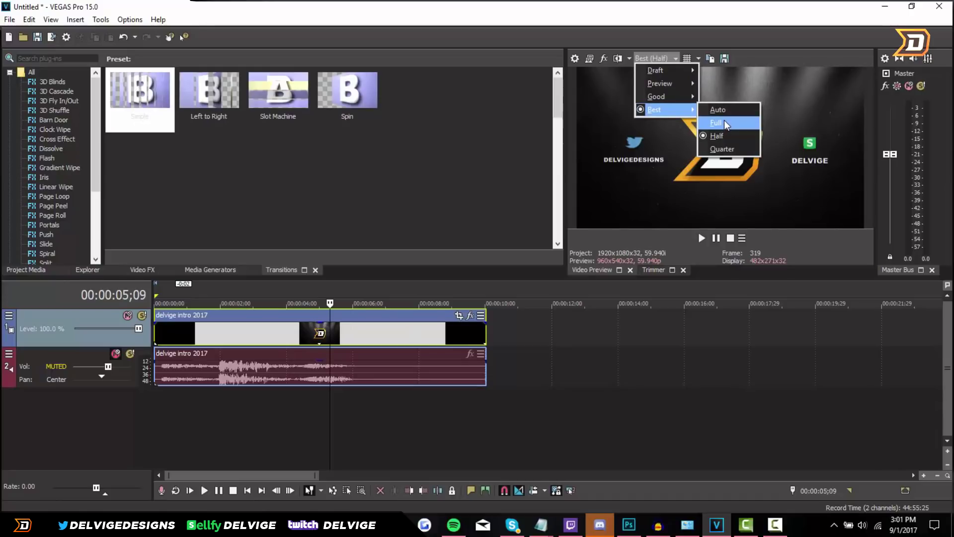
click(666, 56)
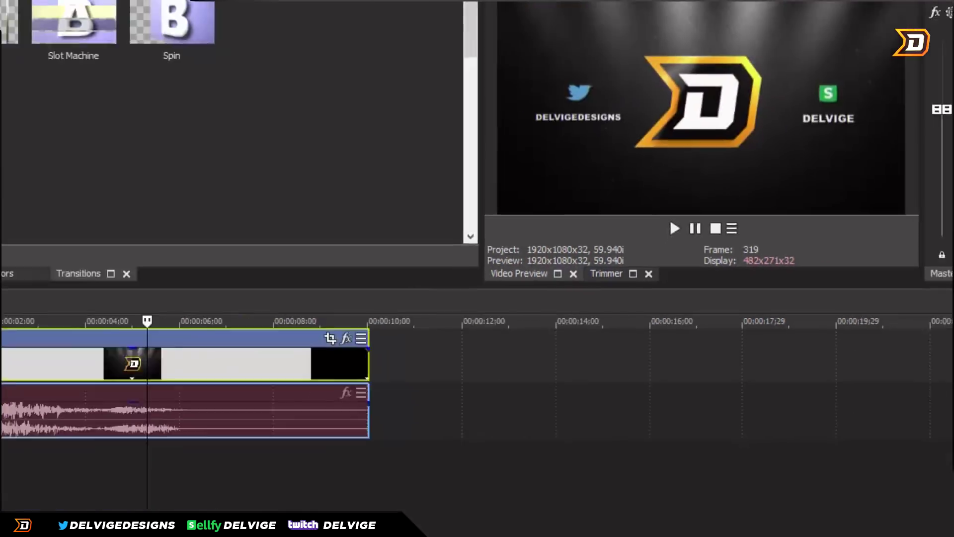
click(651, 58)
click(669, 74)
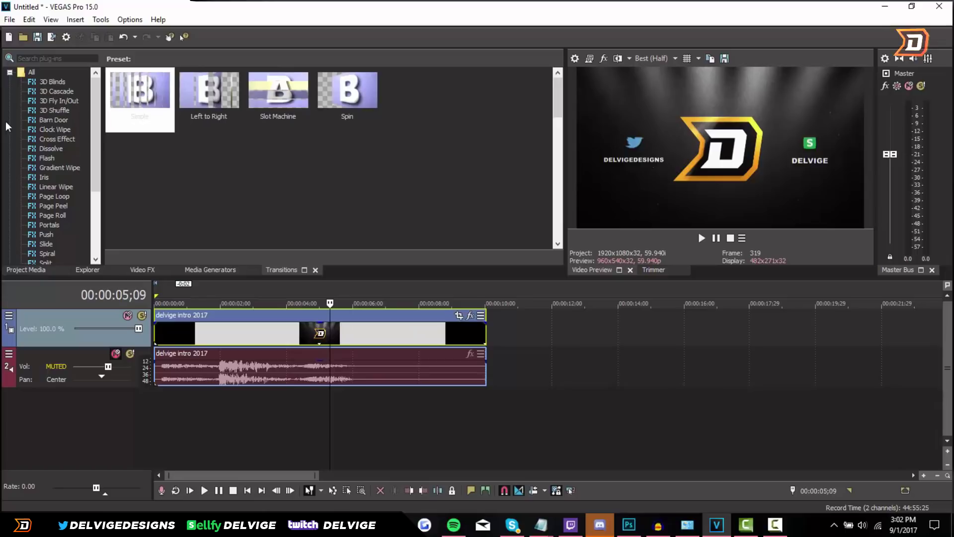
Step: Open the project properties and choose 59.940 (Double NTSC) as the project frame rate
click(10, 19)
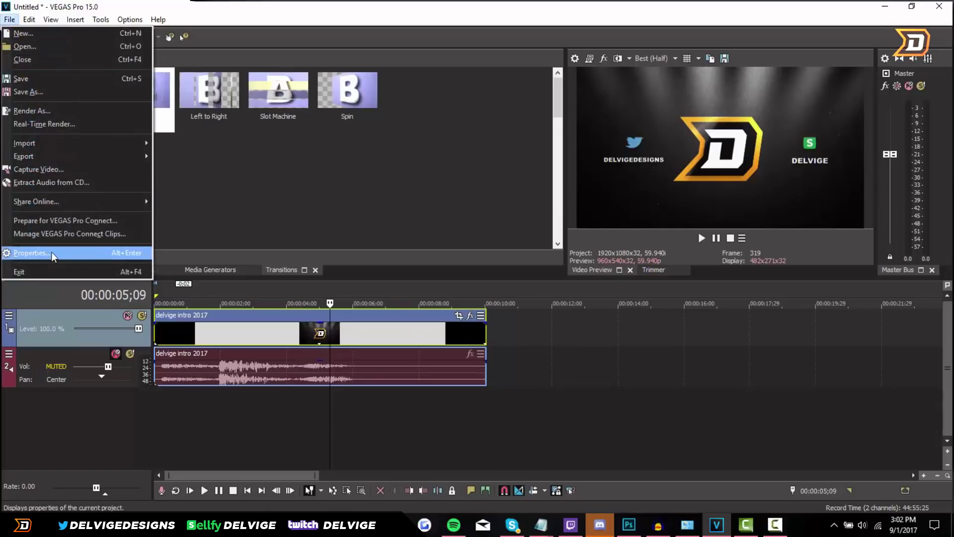
click(384, 327)
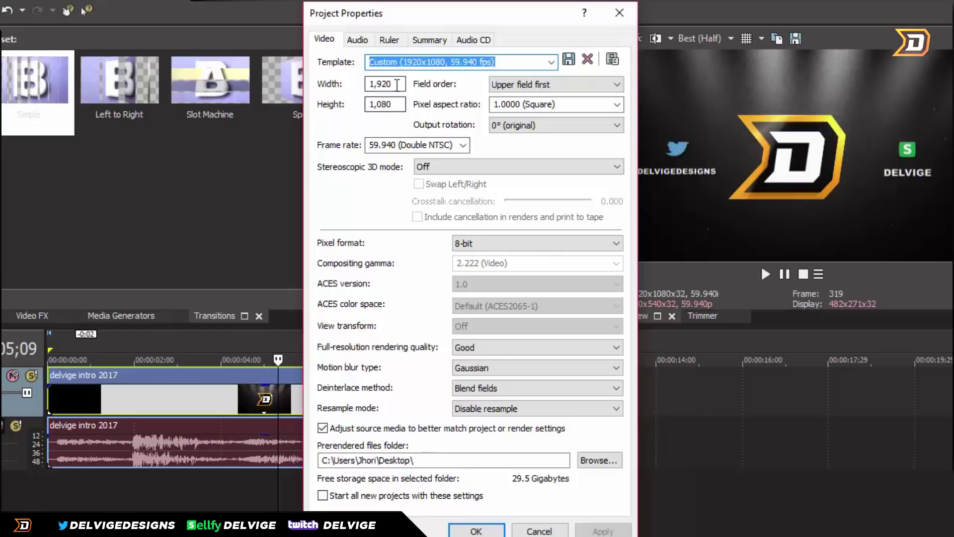
click(397, 85)
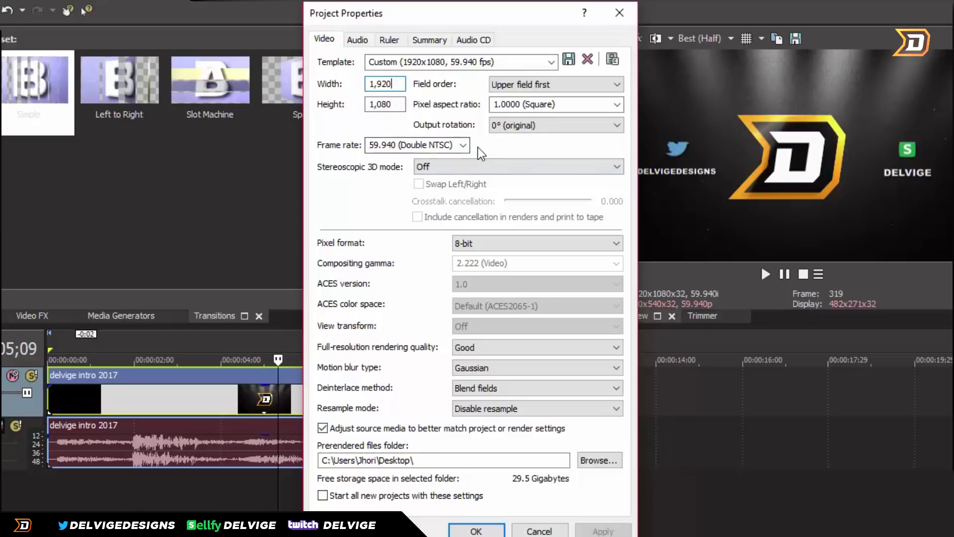
click(463, 145)
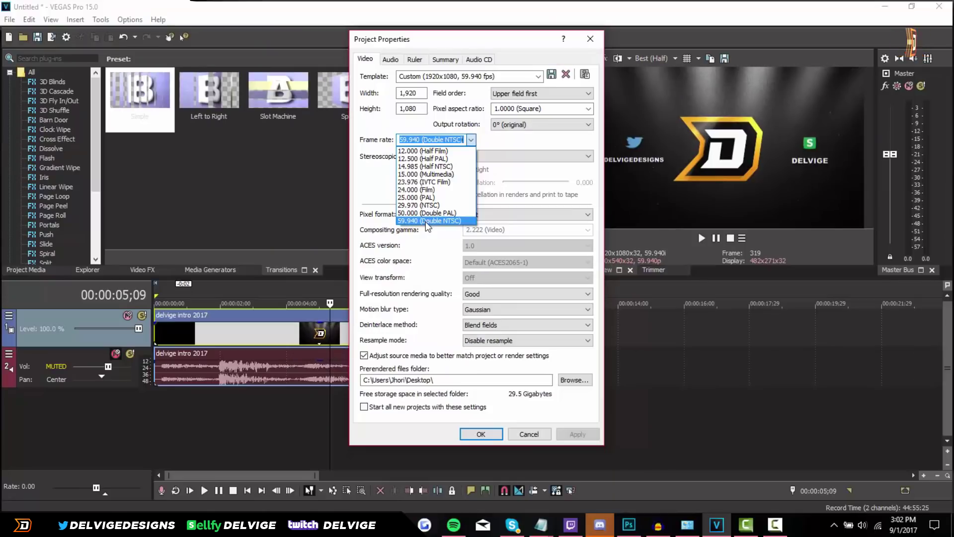
click(403, 251)
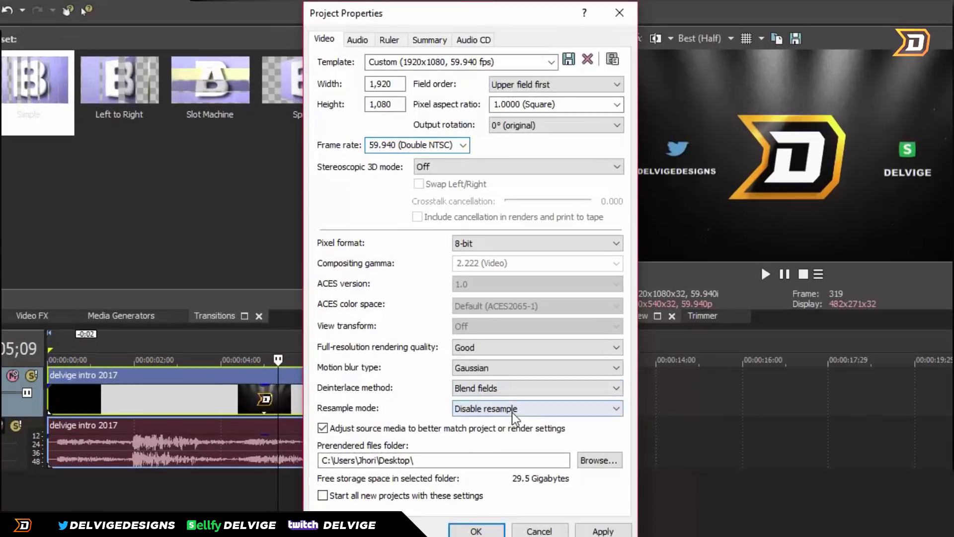
Step: Set the project's resample mode to Disable resample, and apply and accept the project properties
click(512, 412)
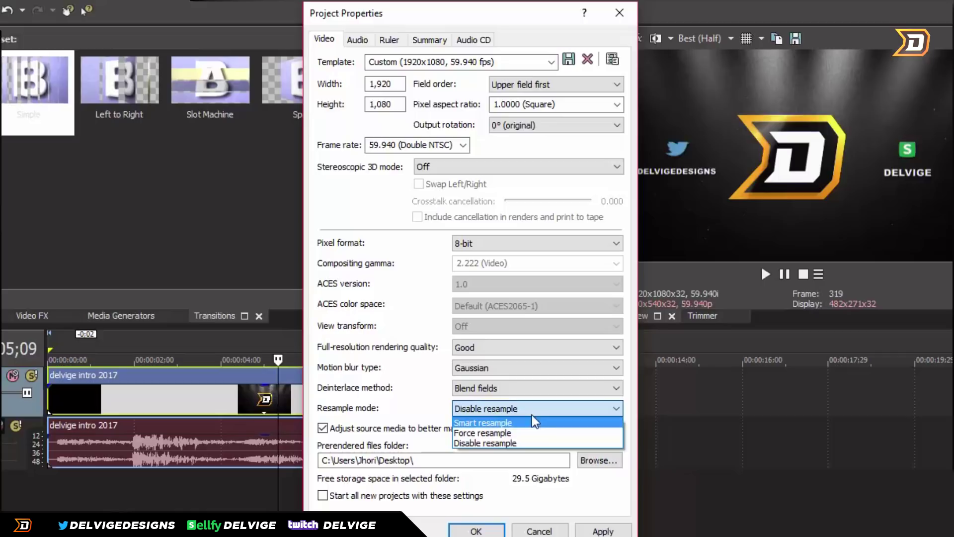
click(515, 443)
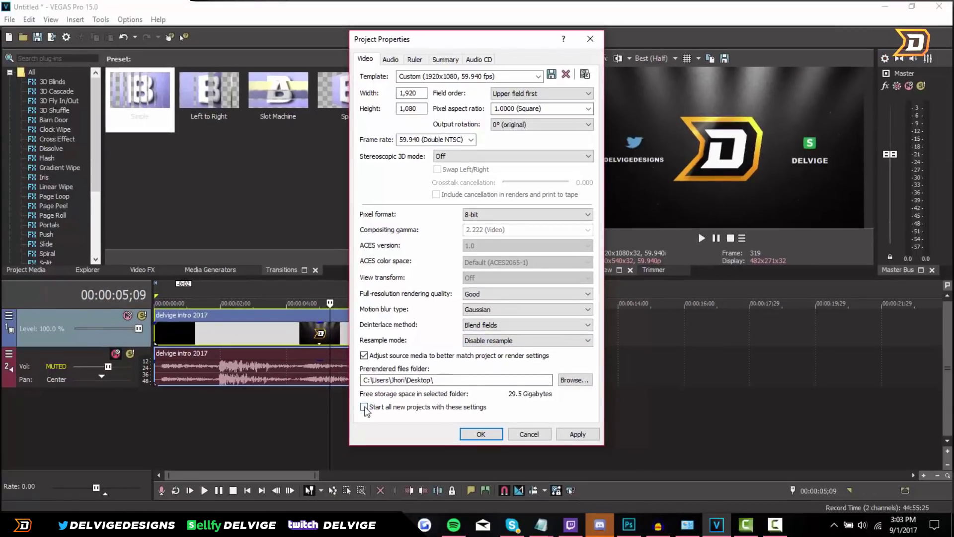
click(579, 434)
click(479, 434)
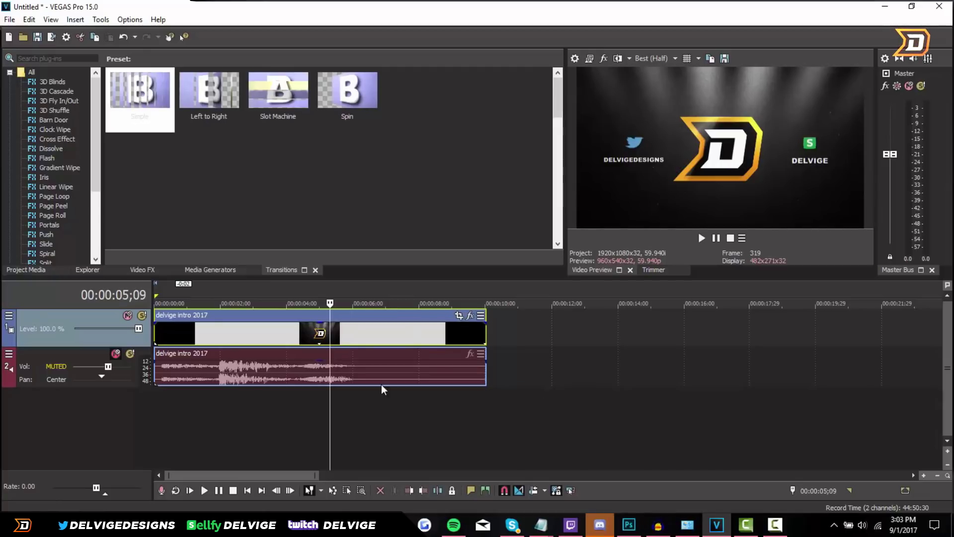
Step: Place the playhead at about 00:00:01;01 and slightly lower the audio track's volume
click(186, 331)
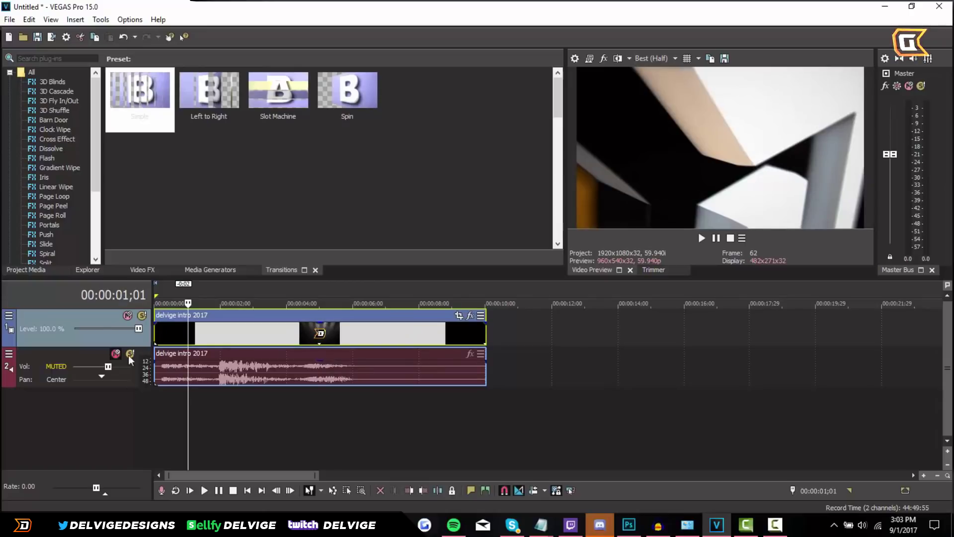
mouse_move(138, 328)
mouse_down()
mouse_move(78, 329)
mouse_move(155, 332)
mouse_up()
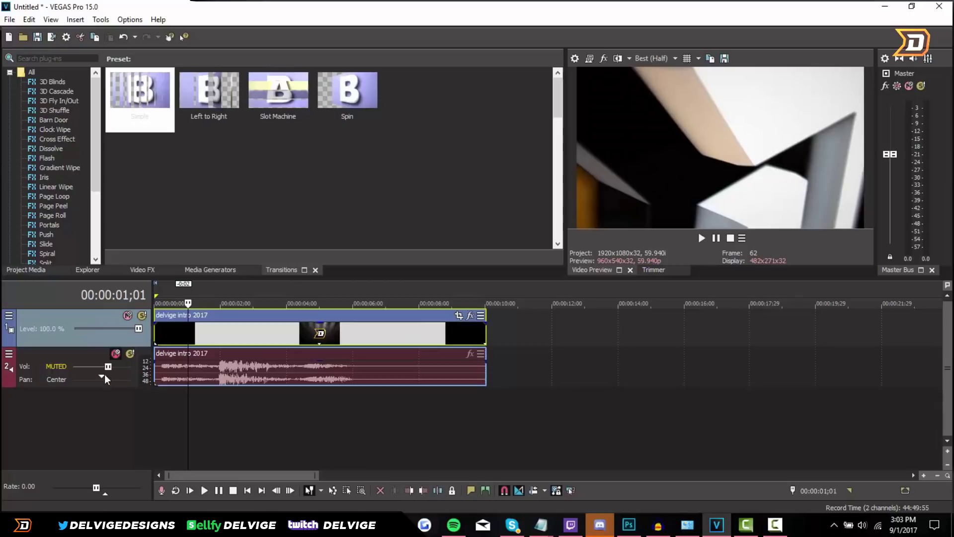
mouse_move(106, 366)
mouse_down()
mouse_move(80, 370)
mouse_move(108, 368)
mouse_up()
Step: Insert an empty video track above the intro's video track and an empty audio track above its audio track
right_click(542, 336)
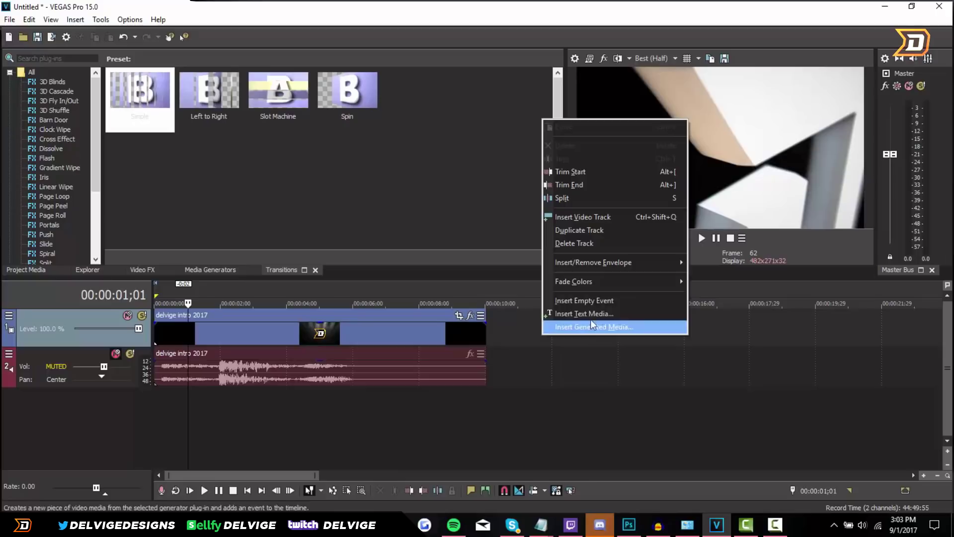
click(603, 219)
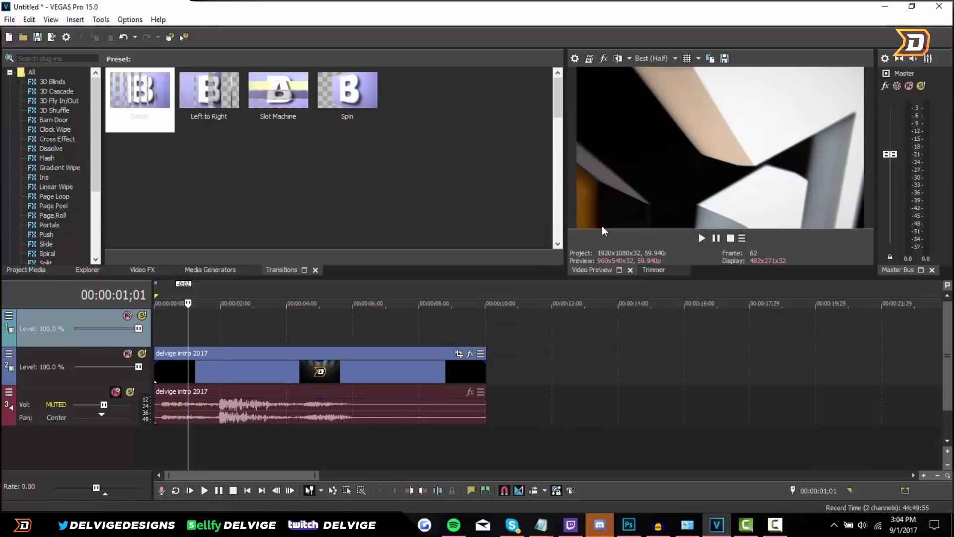
right_click(561, 409)
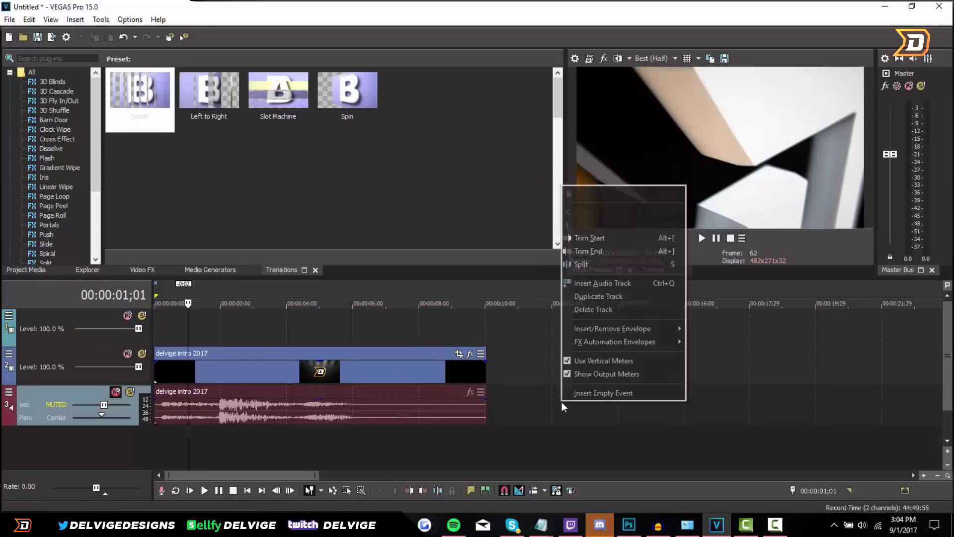
click(596, 283)
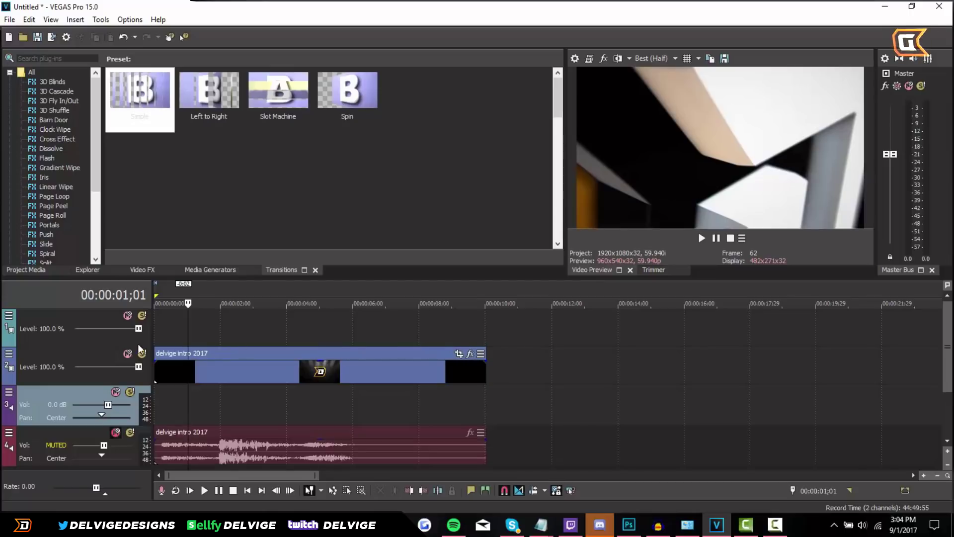
Step: Move the empty video track below the audio tracks, and delete it along with the empty audio track
click(89, 339)
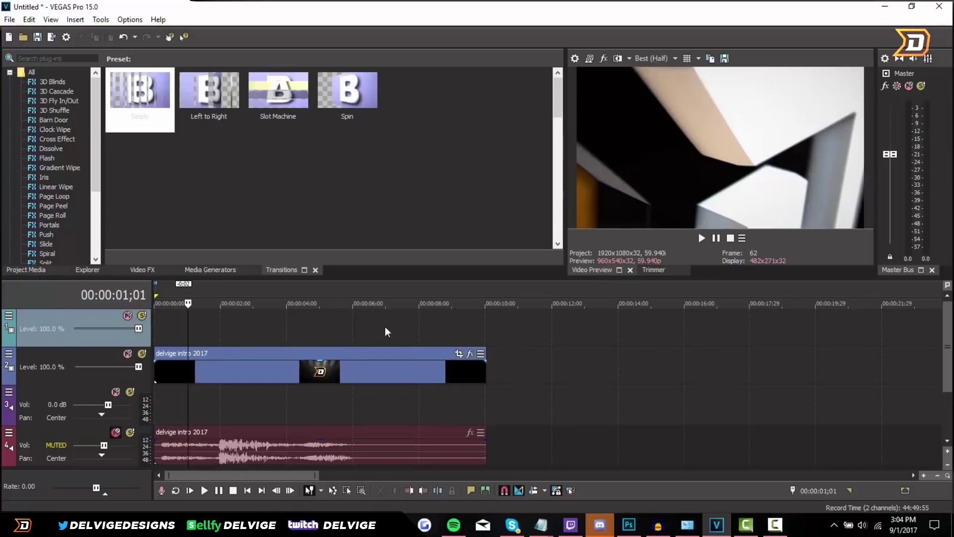
drag(85, 338, 77, 456)
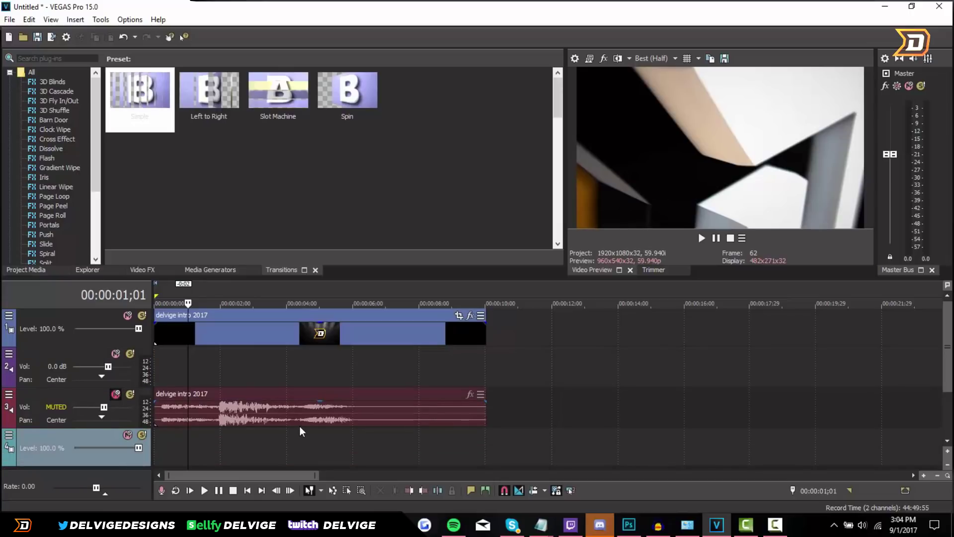
key(Delete)
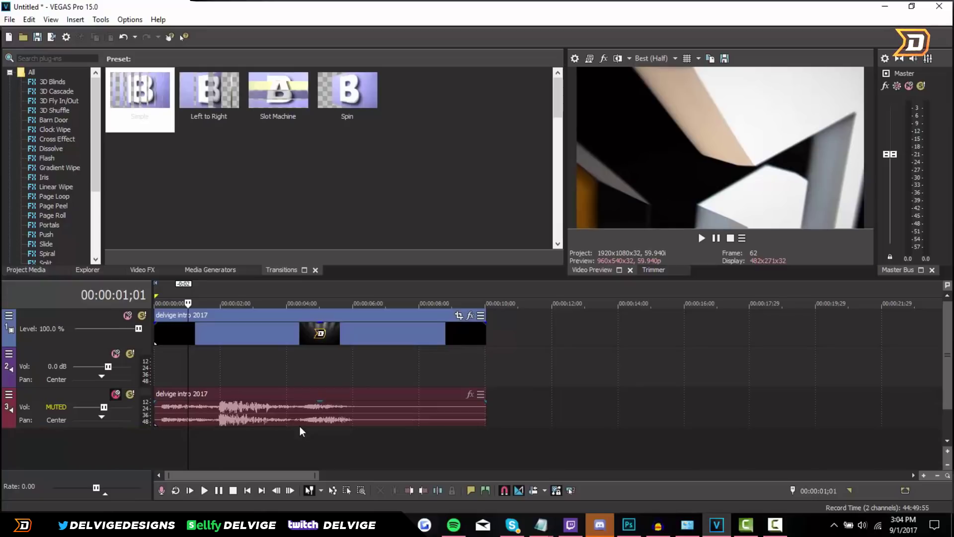
click(79, 359)
key(Delete)
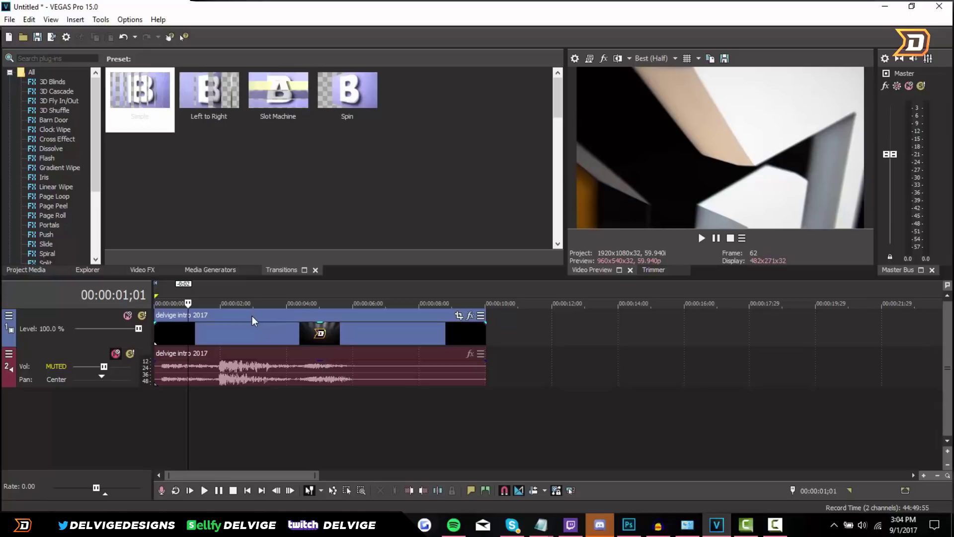
Step: Split the intro clip at 00:00:01;28 and shift the two resulting pieces along the timeline
click(217, 370)
scroll(248, 375, up, 3)
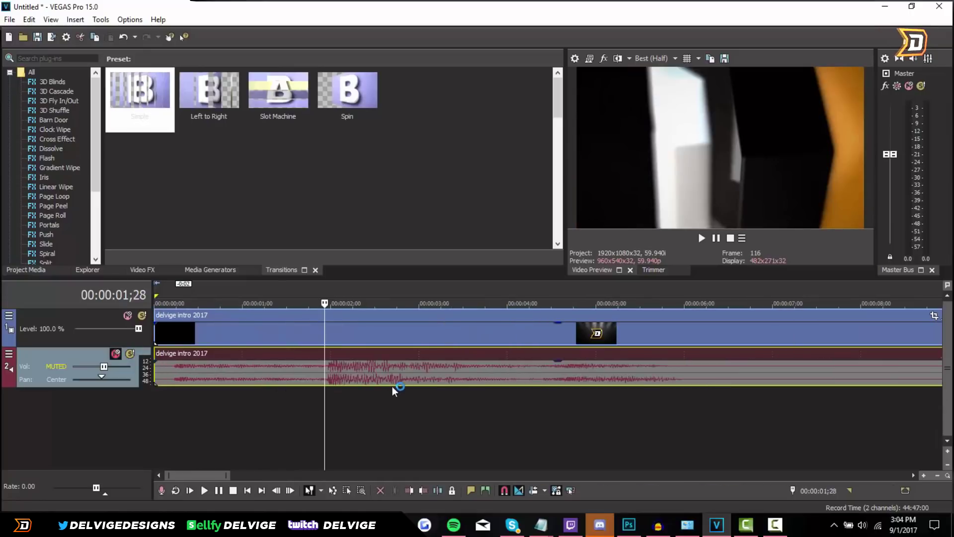
scroll(353, 350, down, 3)
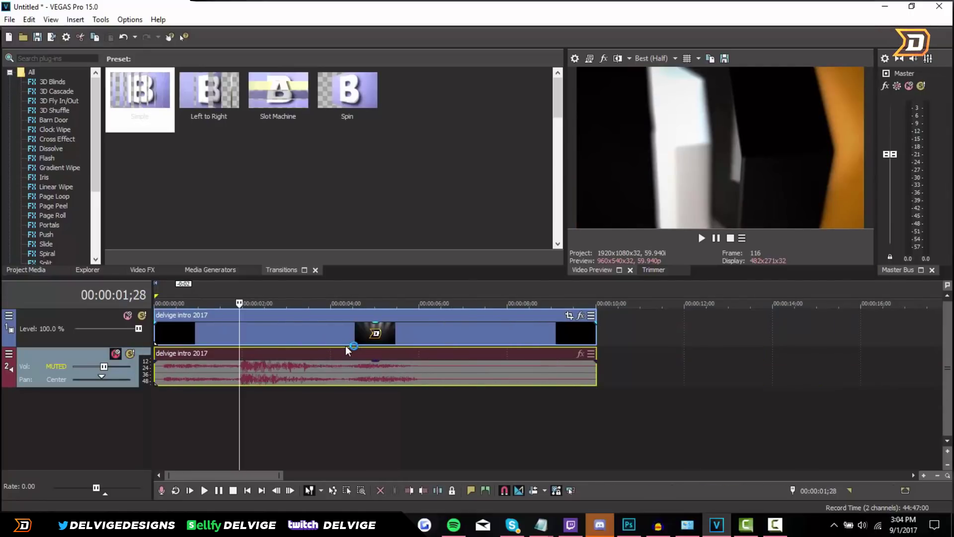
key(s)
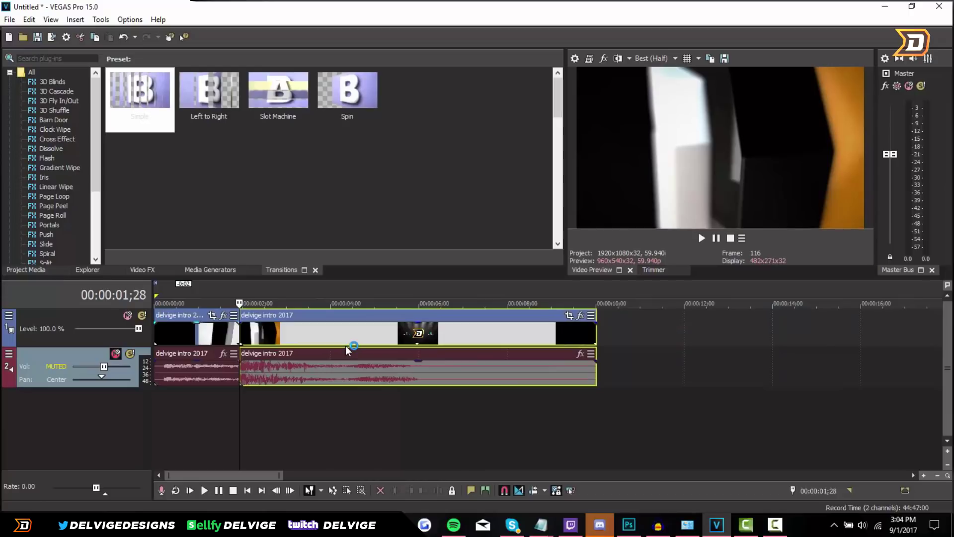
drag(345, 345, 429, 337)
drag(210, 326, 248, 324)
Step: Undo the moves of the clip pieces and the split of the intro clip
key(ctrl+z)
key(ctrl+z)
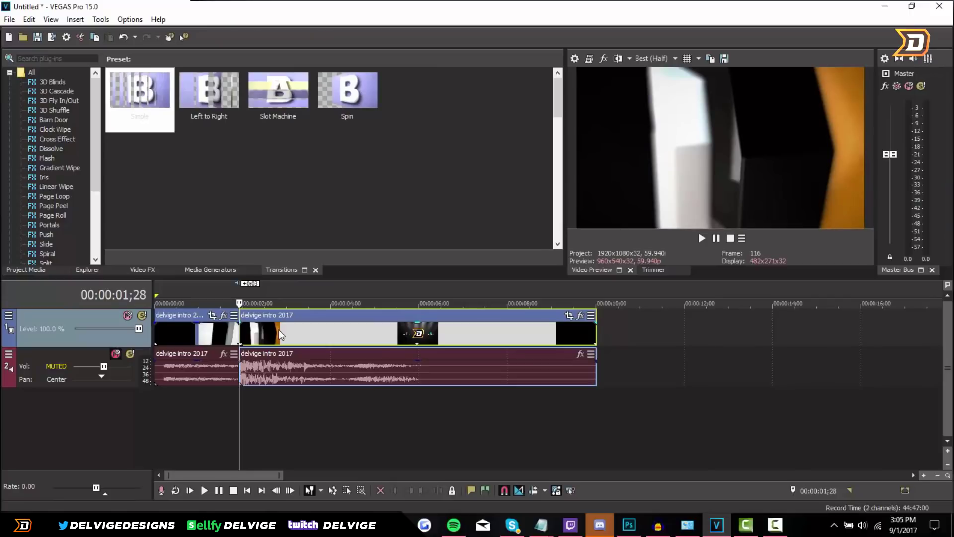
key(ctrl+z)
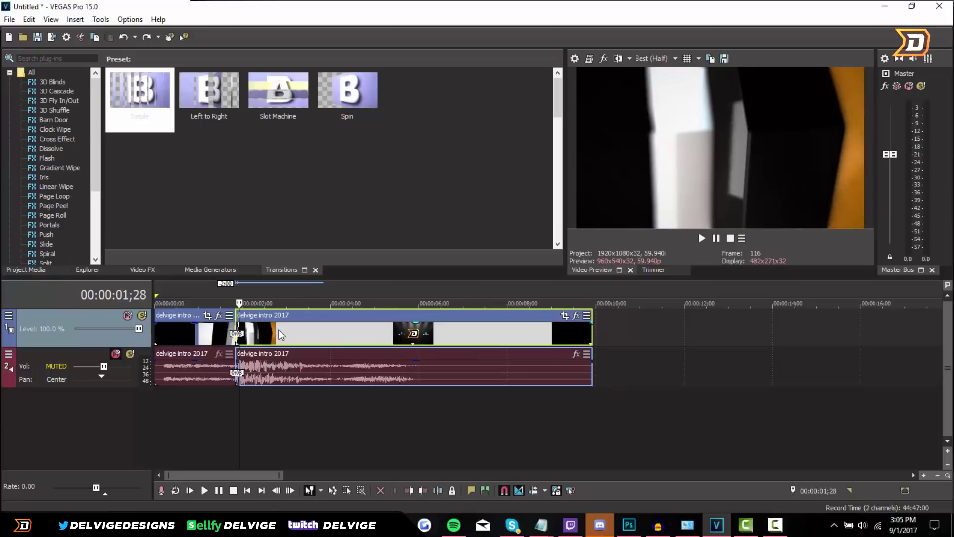
key(ctrl+z)
key(ctrl+z)
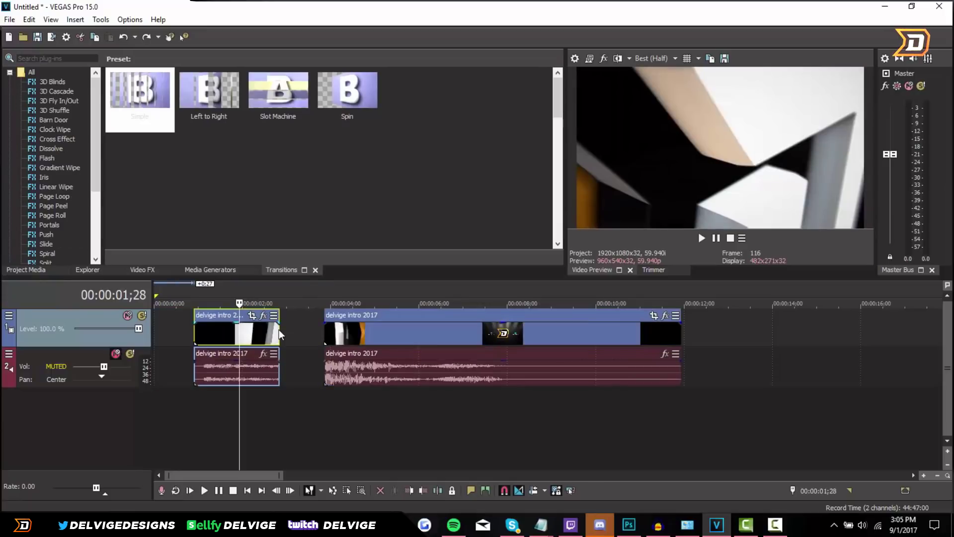
key(ctrl+z)
key(ctrl+z)
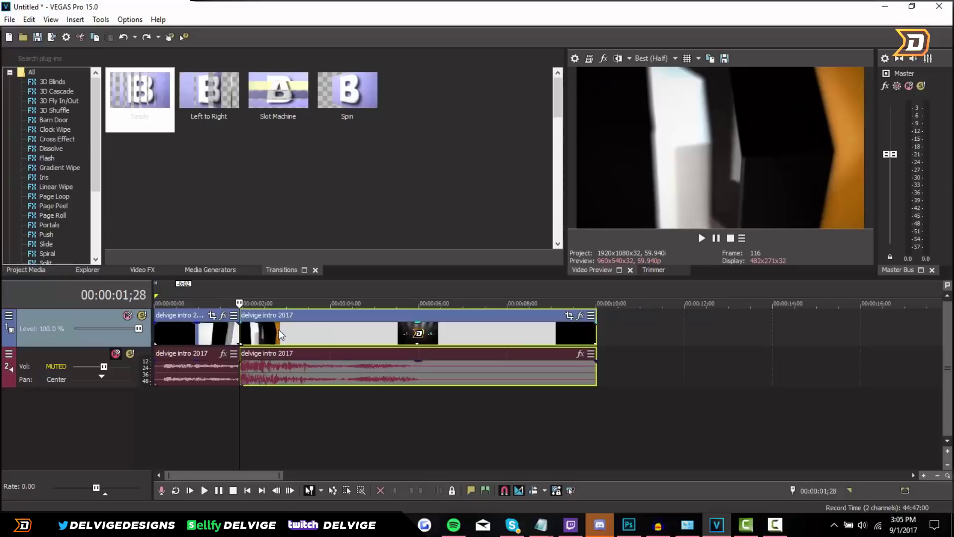
key(ctrl+z)
Step: Add a fade-in of about 16 frames to the start of the intro's video clip and preview it
click(260, 338)
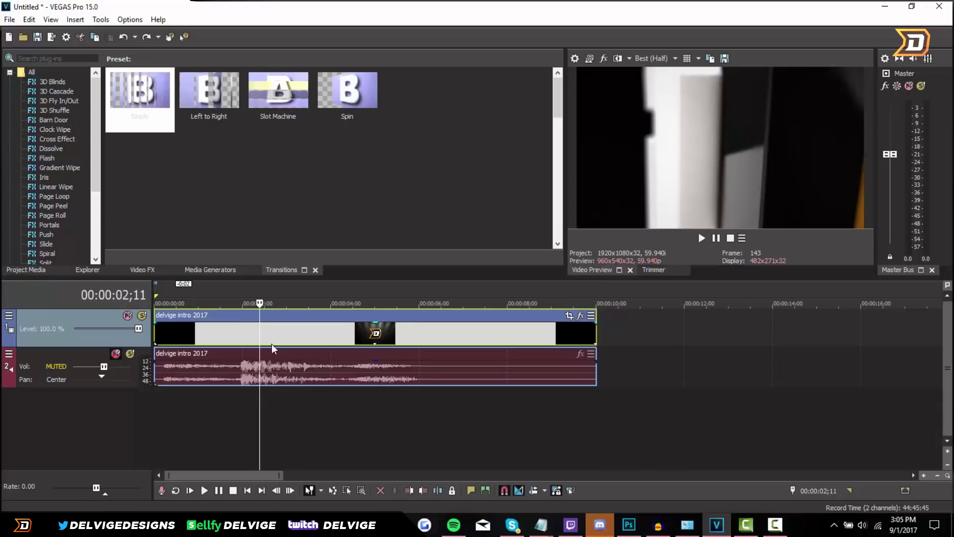
click(230, 331)
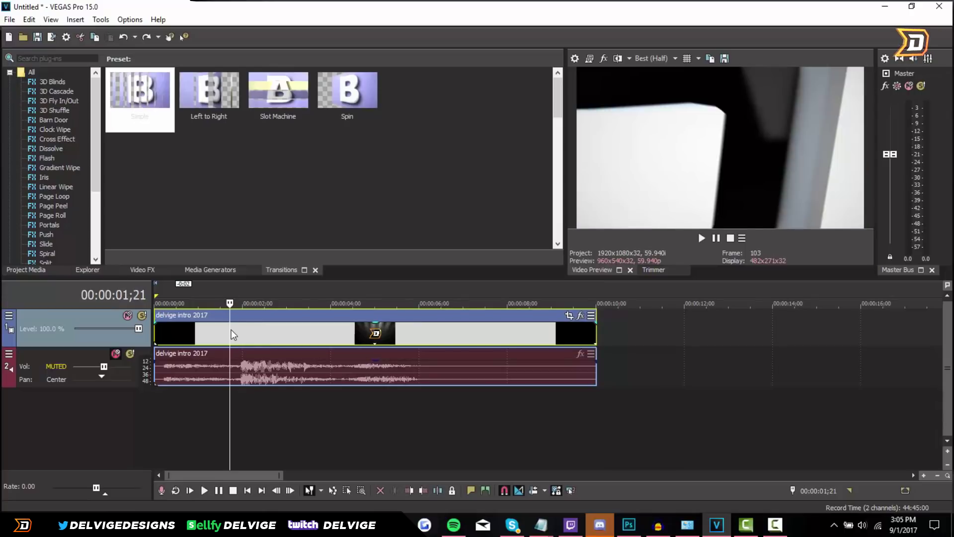
scroll(162, 326, up, 3)
click(159, 327)
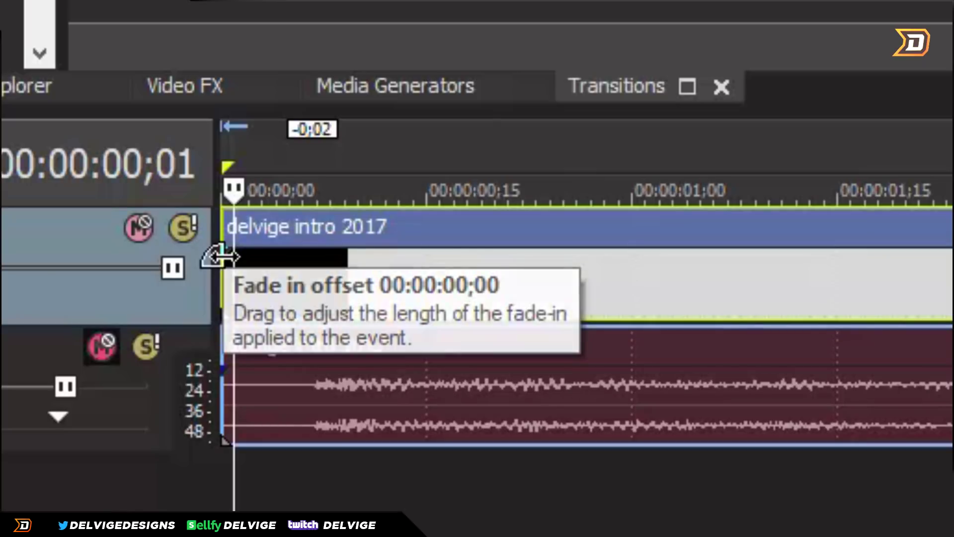
drag(221, 256, 445, 245)
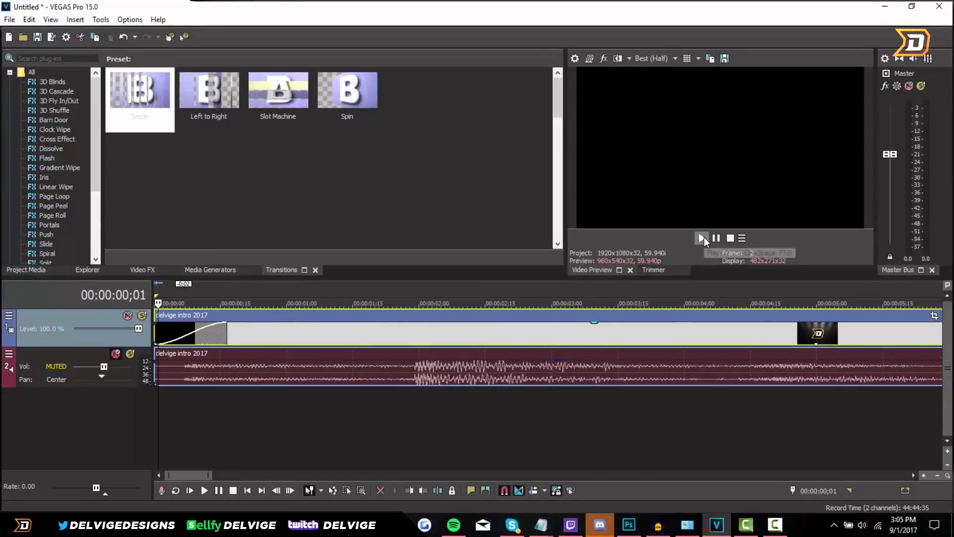
click(750, 228)
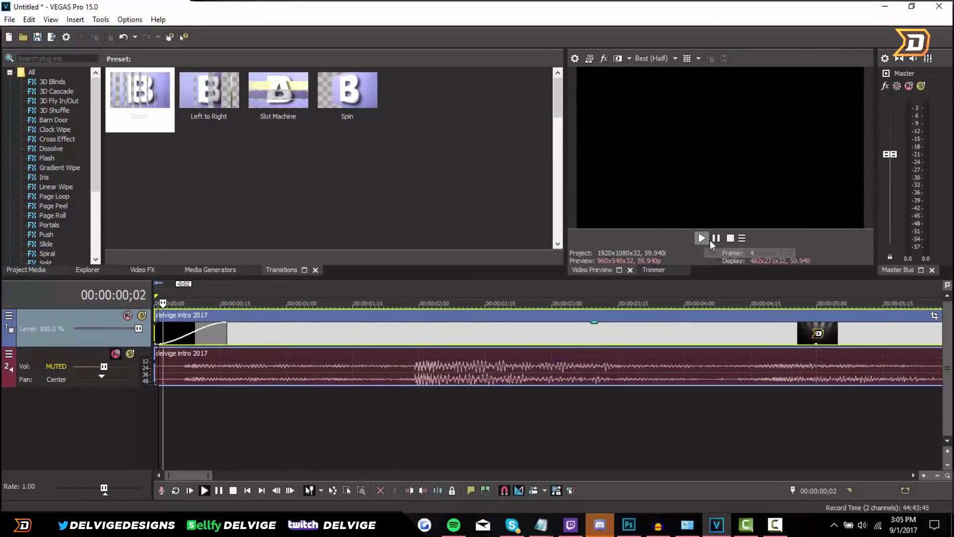
click(716, 239)
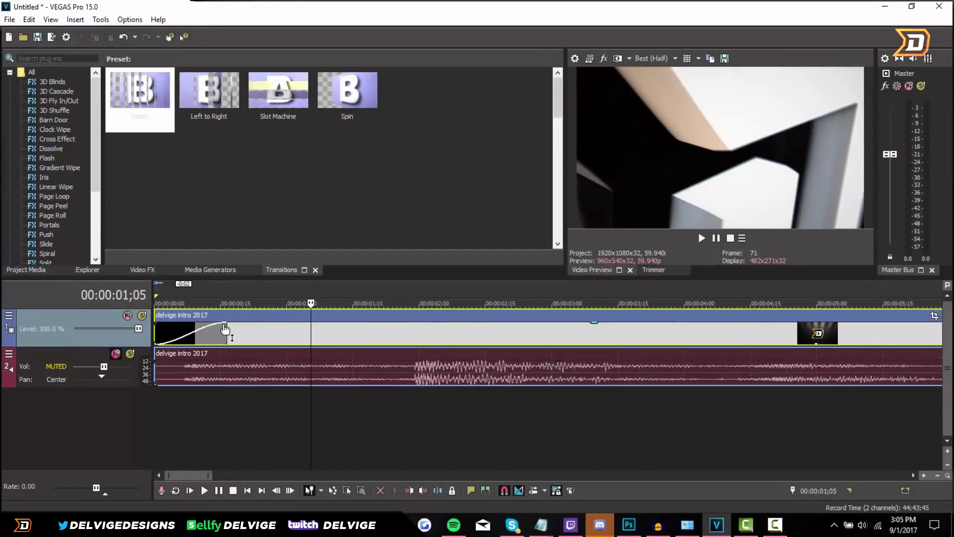
Step: Lengthen the video clip's fade-in to about 5 seconds and play the clip from the beginning
drag(229, 331, 854, 359)
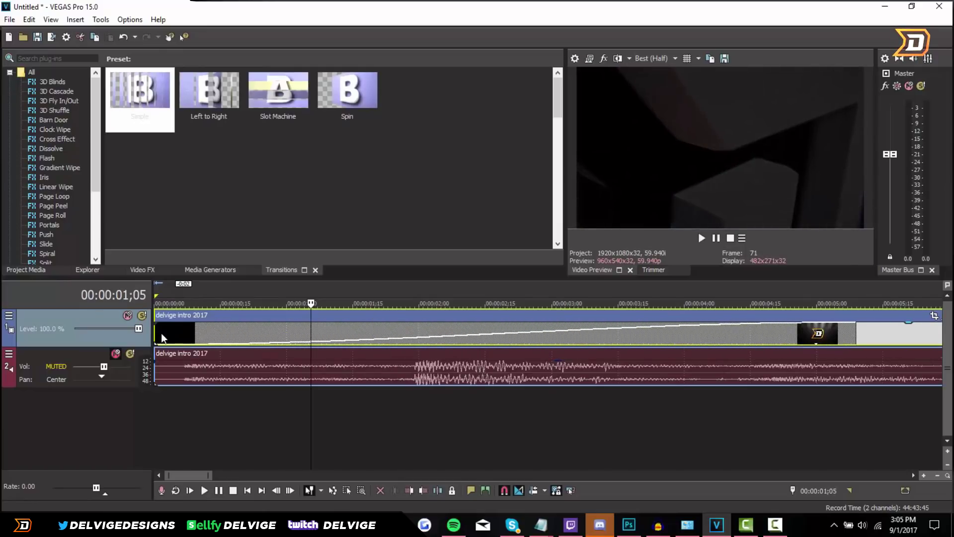
key(Home)
click(701, 238)
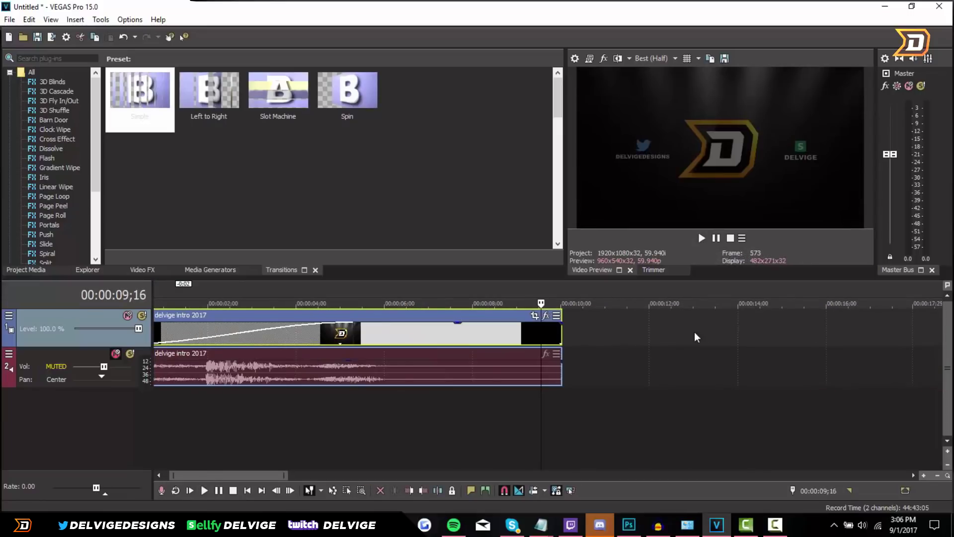
Step: Add a fade-out to the end of the intro's video clip, starting at about 00:00:08;26, and preview it
scroll(696, 332, up, 5)
drag(710, 319, 308, 334)
click(308, 334)
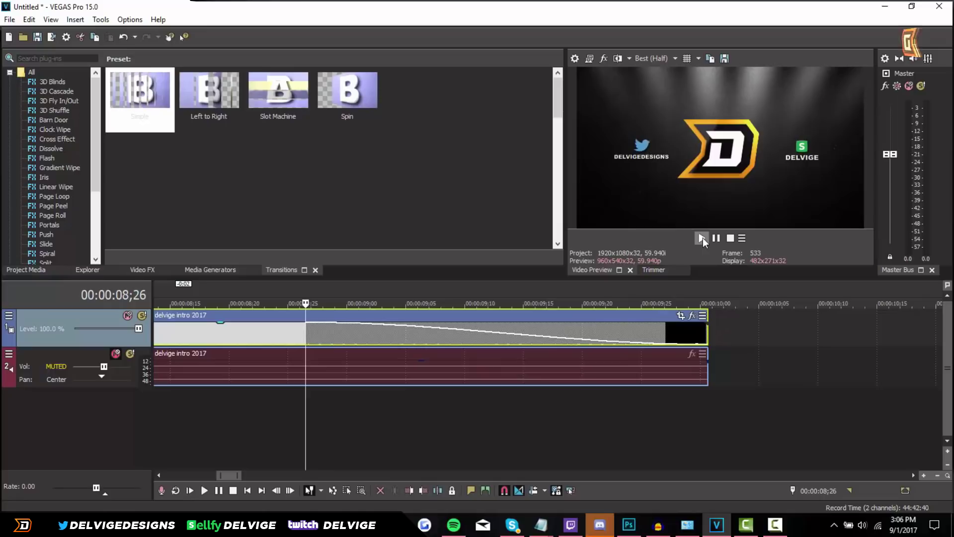
click(716, 239)
click(716, 239)
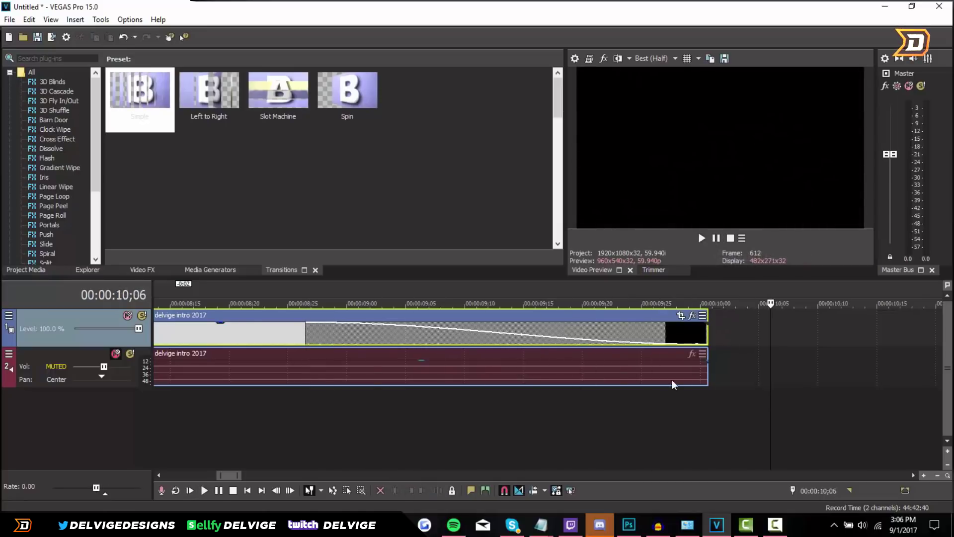
Step: Place the playhead at about 00:00:08;16, and open the video clip's Event Pan/Crop in a repositioned, taller window
scroll(597, 376, down, 2)
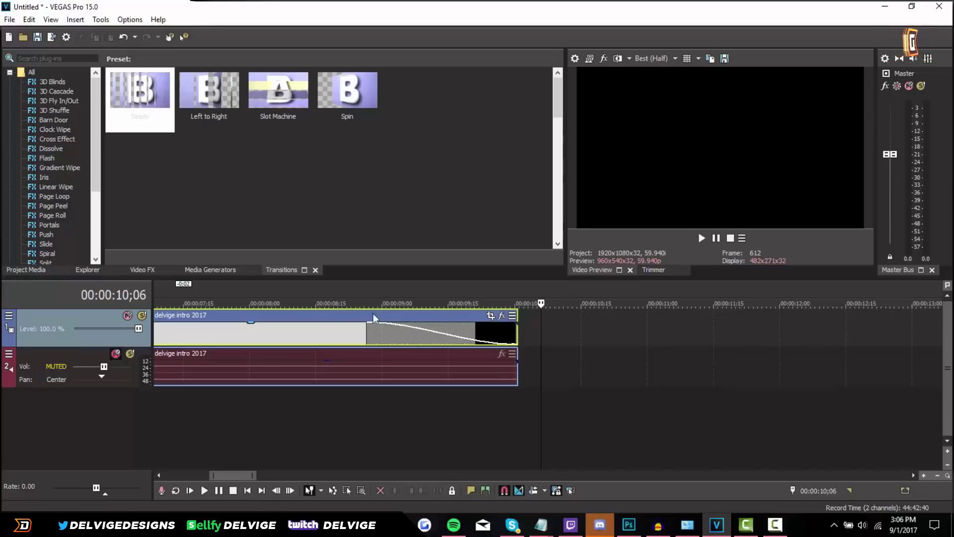
click(323, 322)
scroll(330, 318, down, 4)
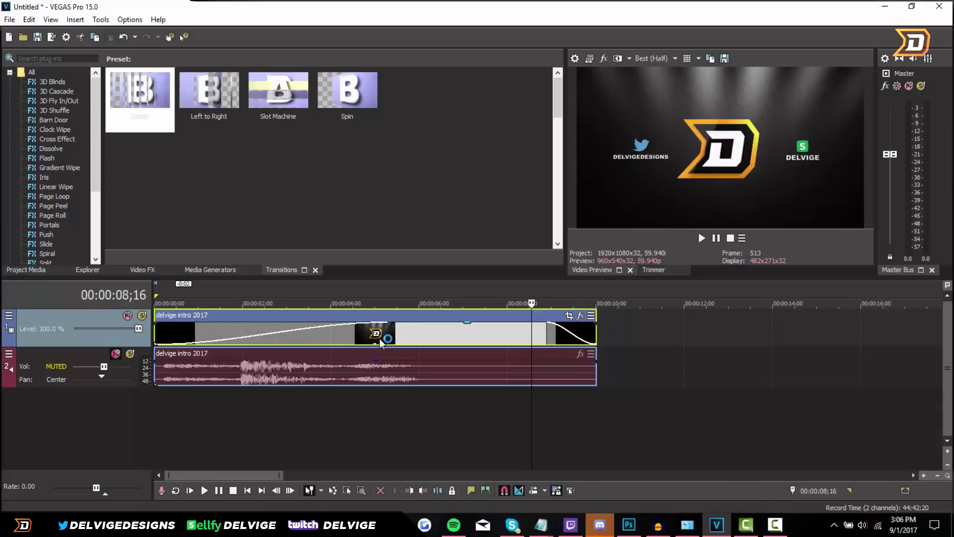
scroll(551, 369, up, 2)
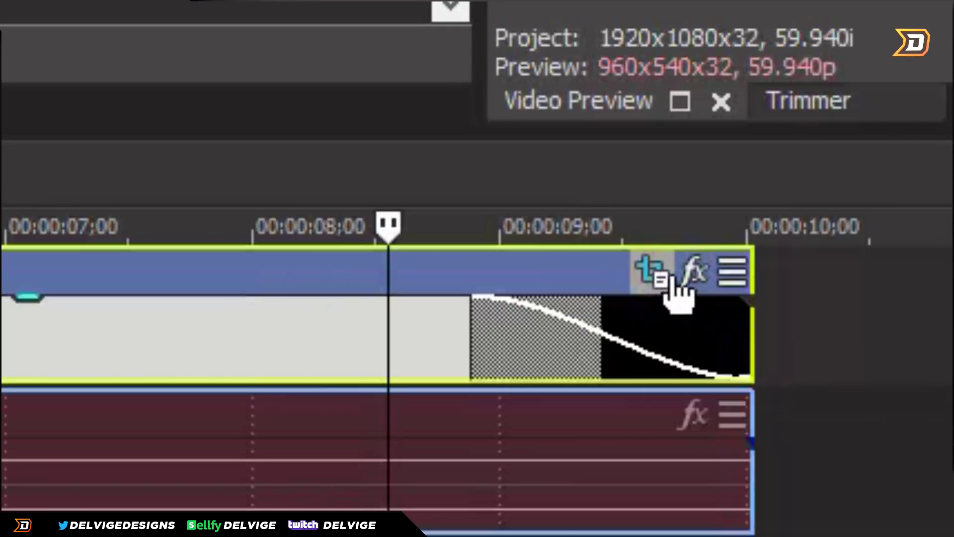
click(689, 284)
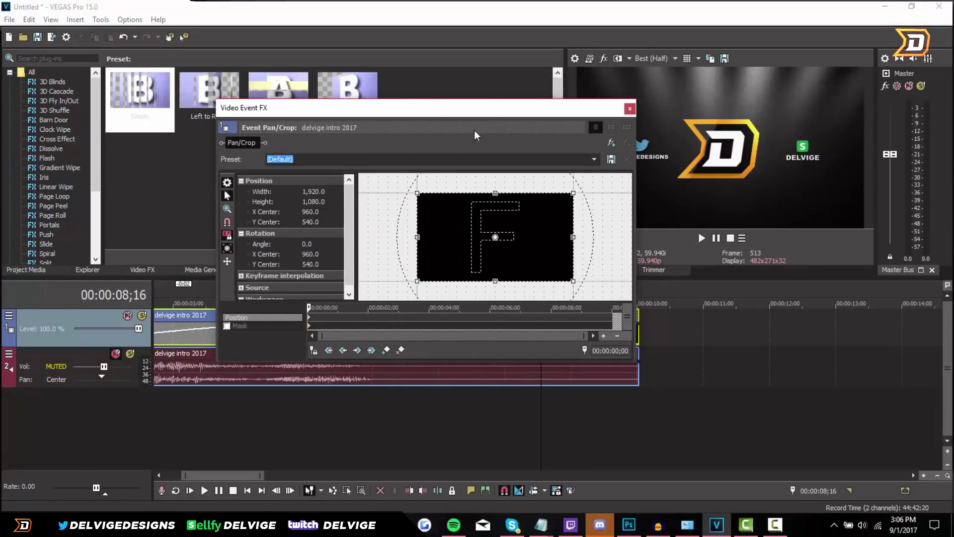
drag(453, 101, 462, 51)
drag(507, 359, 516, 418)
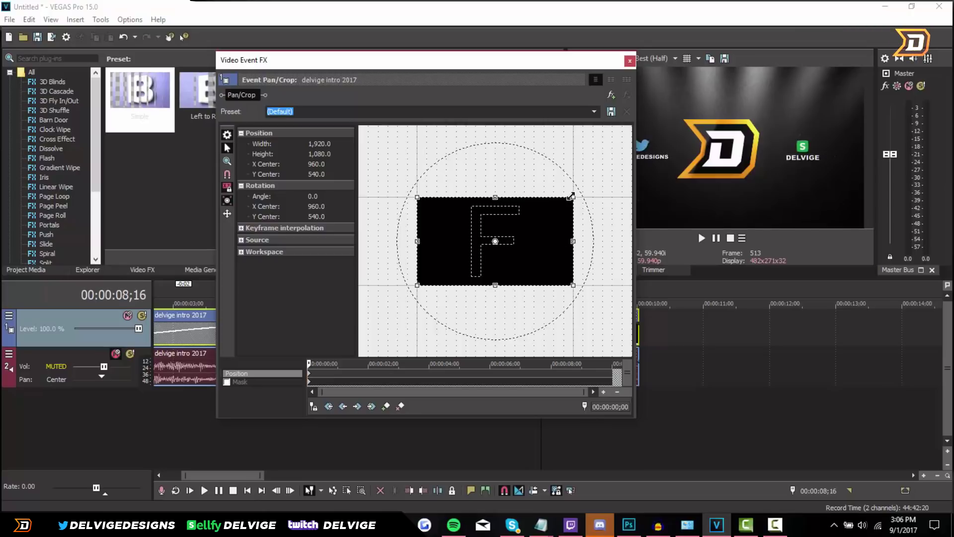
Step: Zoom into the intro by shrinking its centred crop frame to about 1,304 by 733.5, and close the Pan/Crop settings
drag(572, 195, 541, 195)
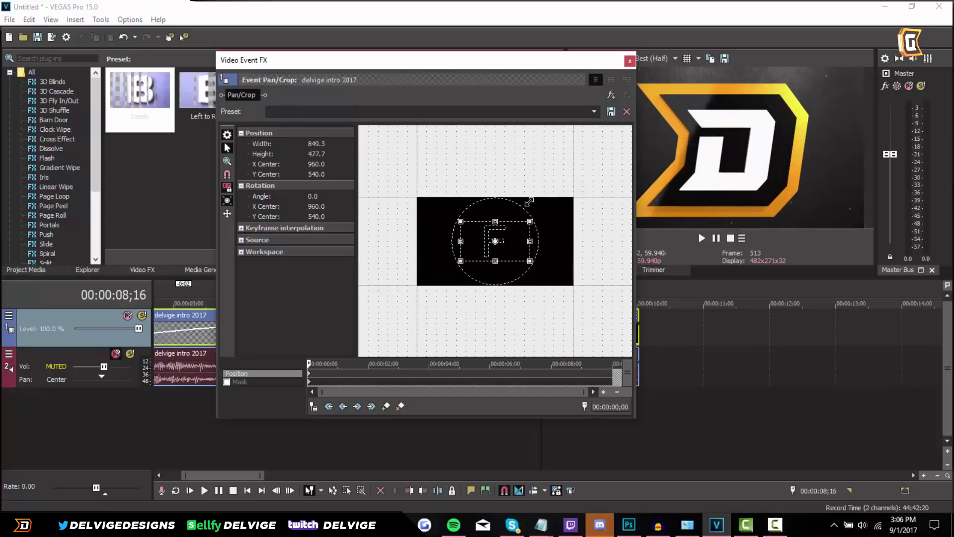
drag(582, 170, 547, 174)
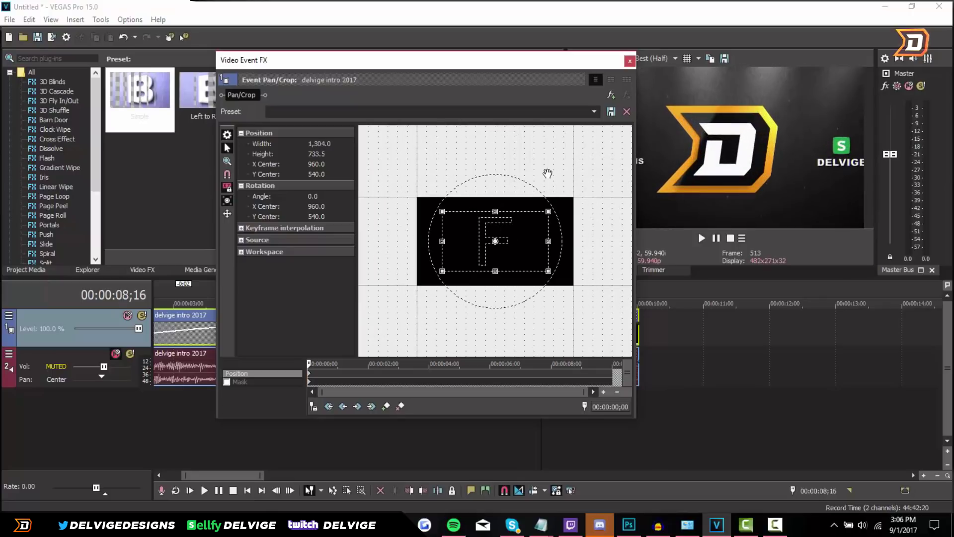
key(Escape)
Step: Play the zoomed-in intro clip from about 00:00:04 to check the crop, and pause at about 00:00:06;09
click(251, 327)
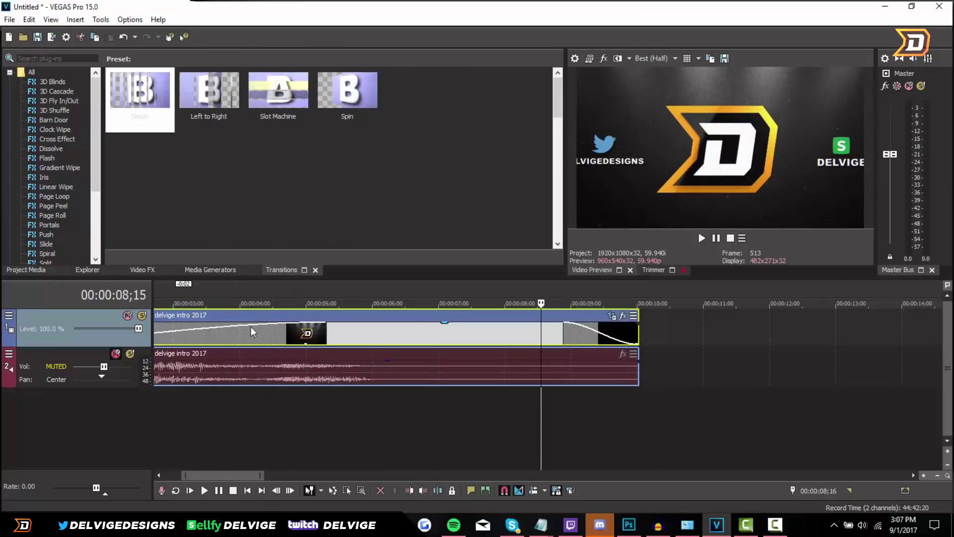
click(703, 239)
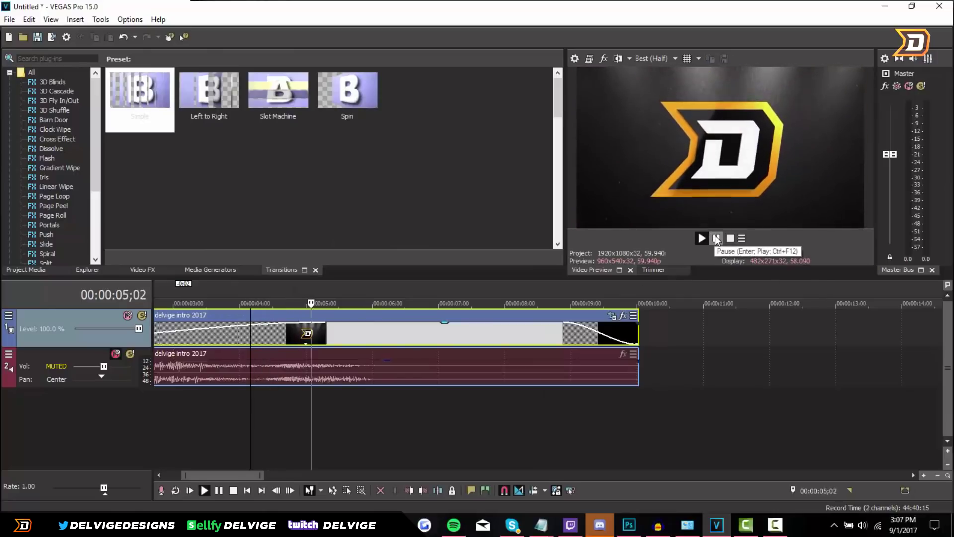
click(716, 238)
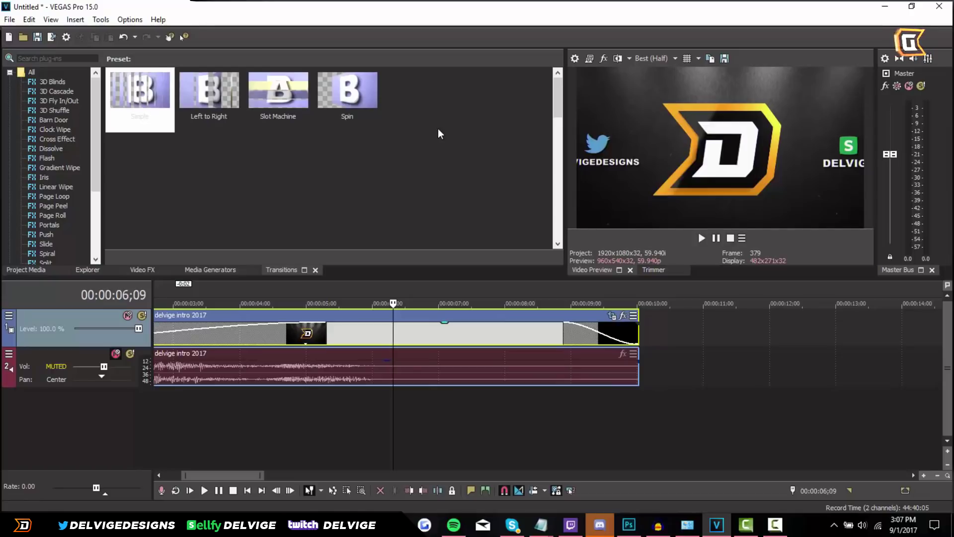
Step: Import the vegas-pro-15-for-free image from the Desktop folder and place it directly after the intro clip on the video track
click(10, 20)
click(18, 55)
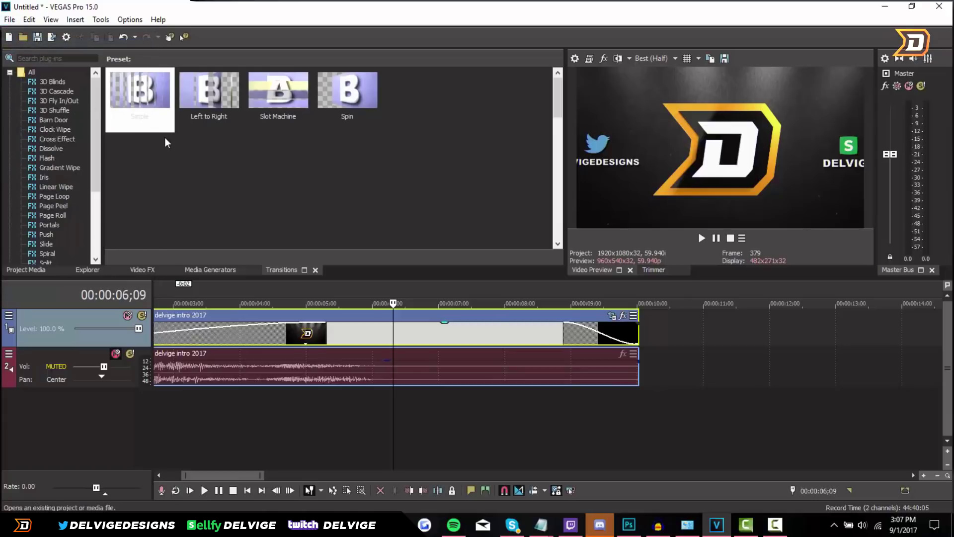
scroll(202, 186, down, 6)
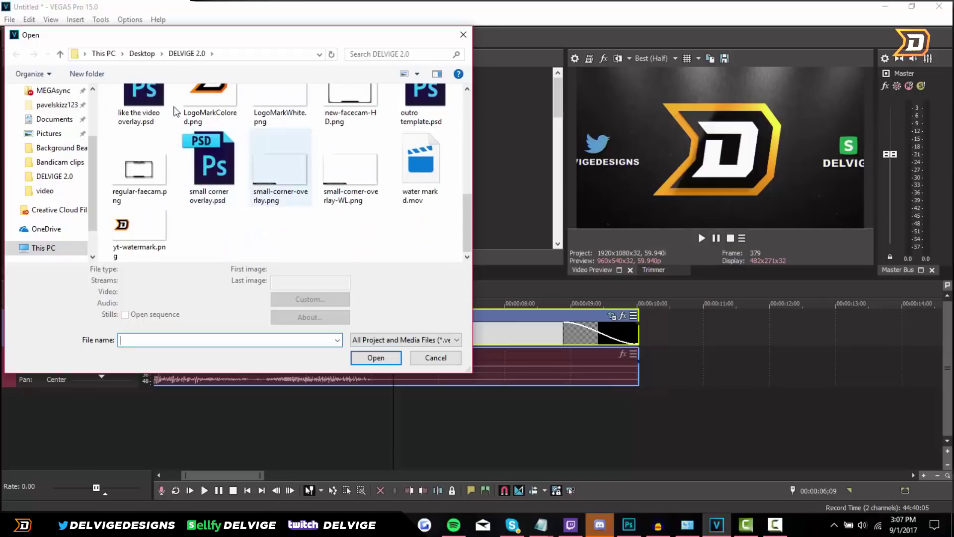
click(143, 53)
double_click(279, 219)
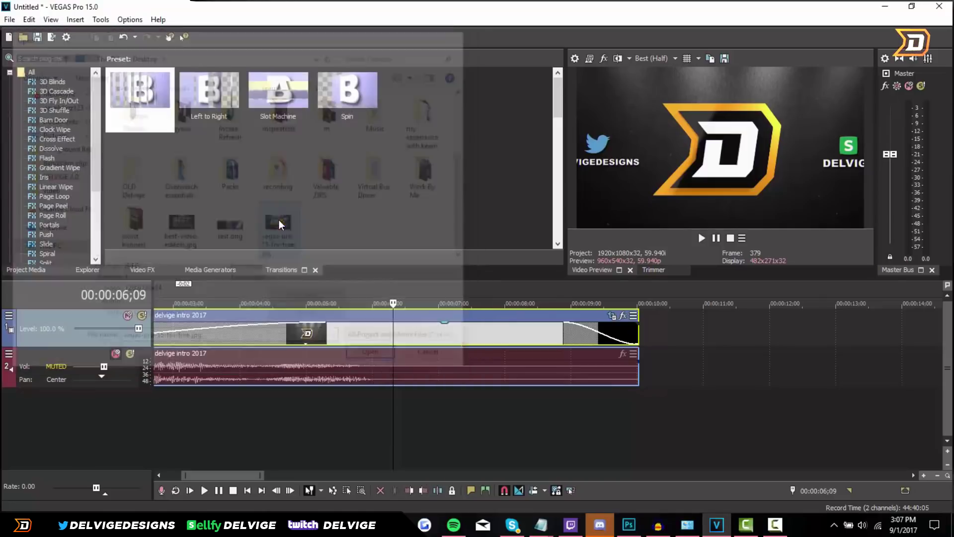
drag(708, 348, 906, 341)
drag(680, 336, 709, 315)
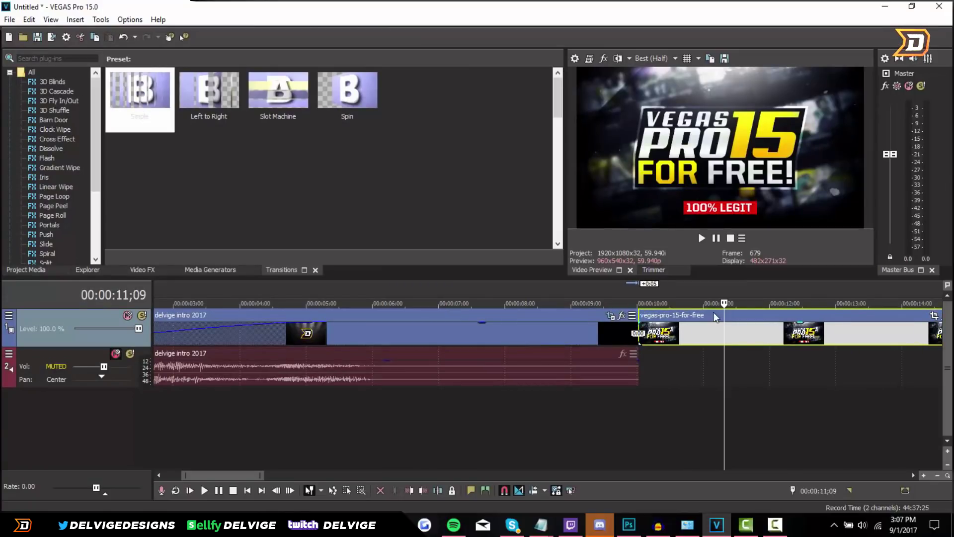
Step: Play across the cut from just before the intro's end into the image clip, and pause at about 00:00:12;00
click(610, 331)
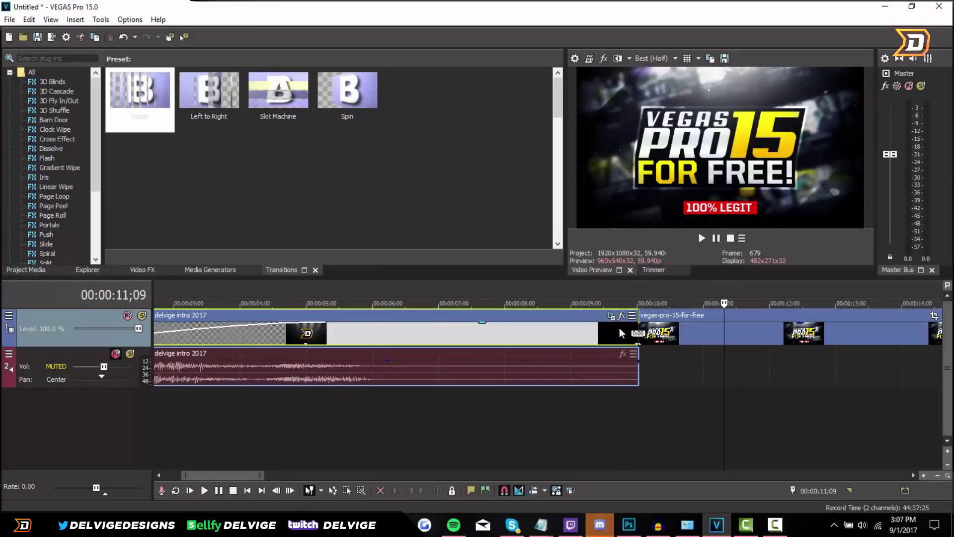
click(619, 327)
click(701, 238)
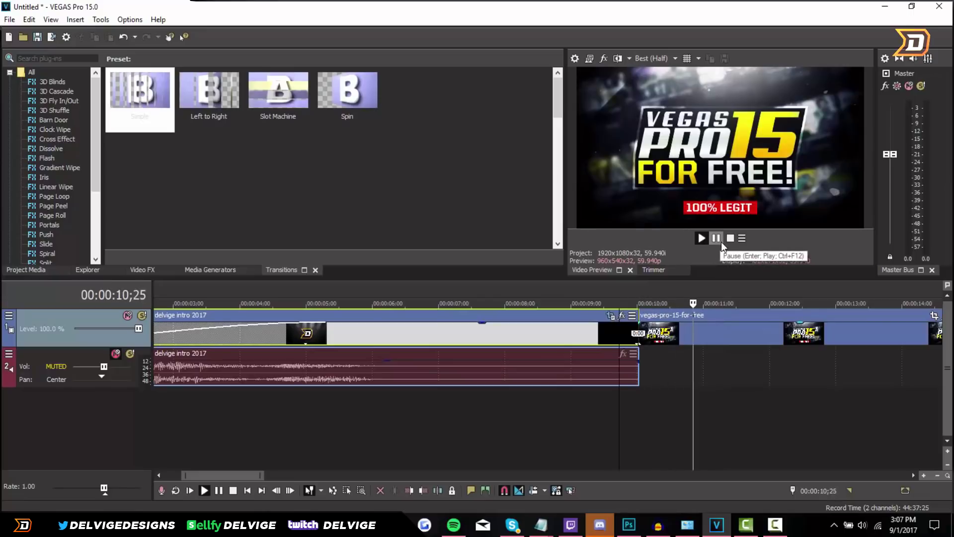
click(717, 239)
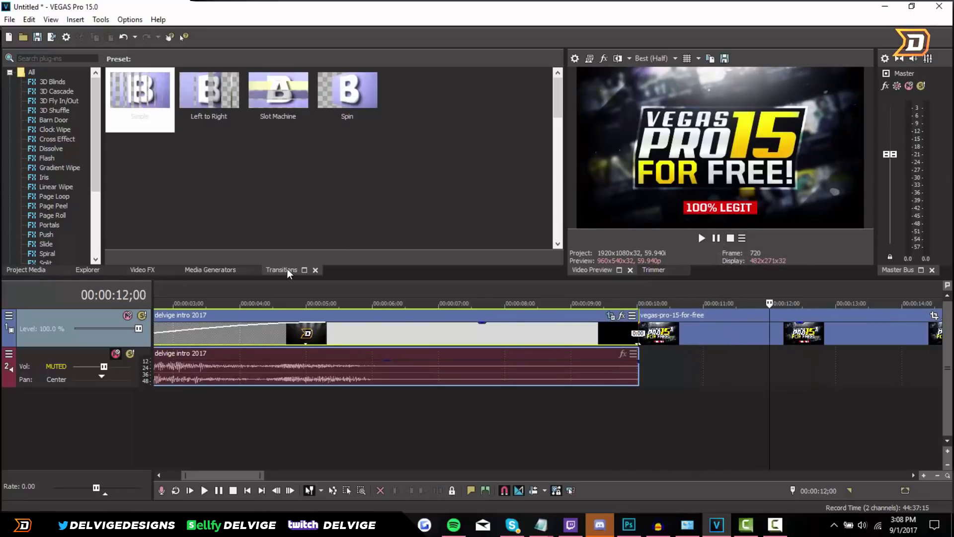
Step: Apply the default Zoom transition where the intro meets the image clip, extend its overlap slightly, and preview it
scroll(54, 204, down, 3)
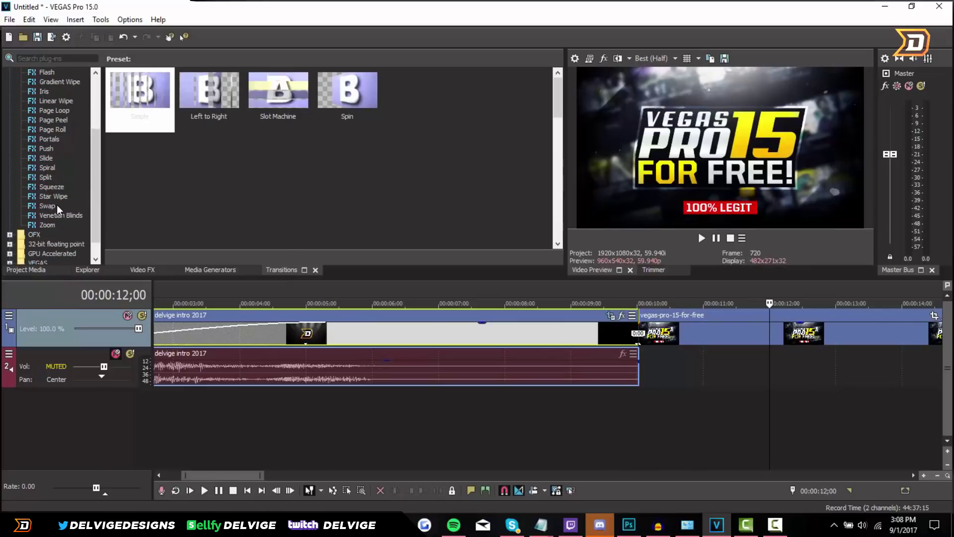
click(47, 224)
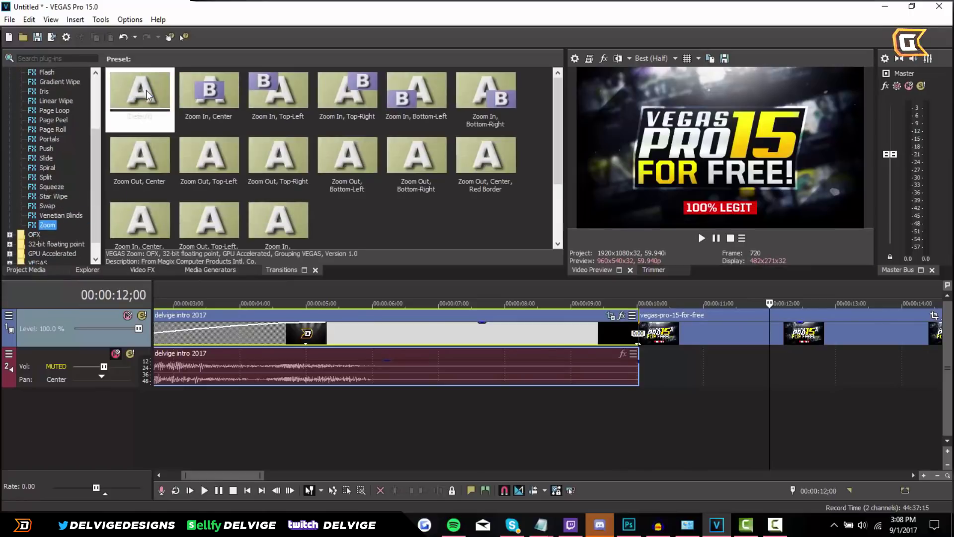
drag(139, 101, 185, 110)
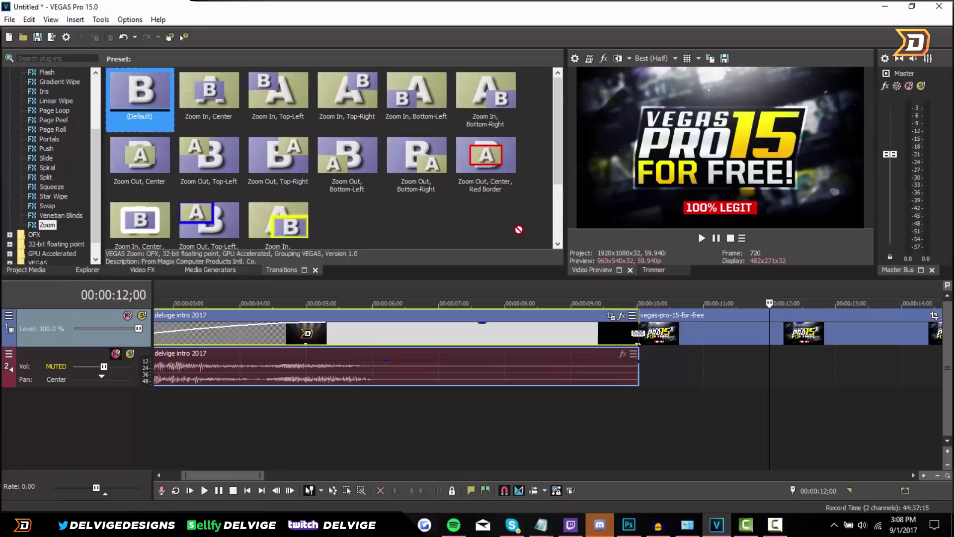
drag(639, 323, 644, 321)
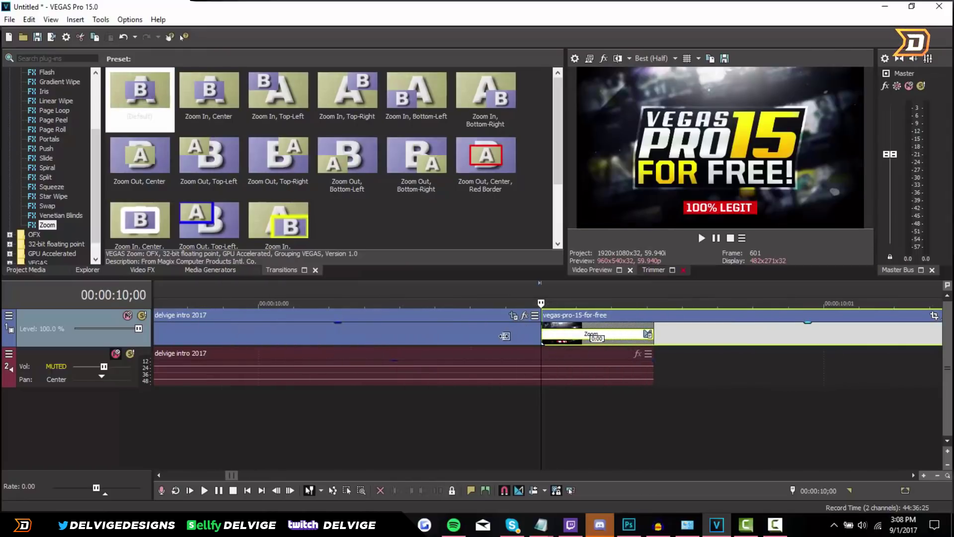
drag(649, 332, 814, 333)
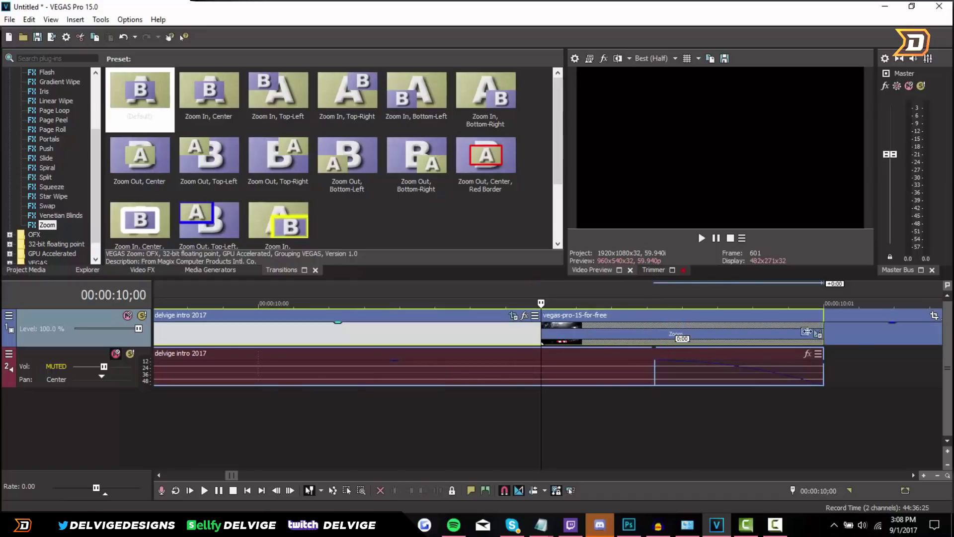
scroll(904, 338, down, 6)
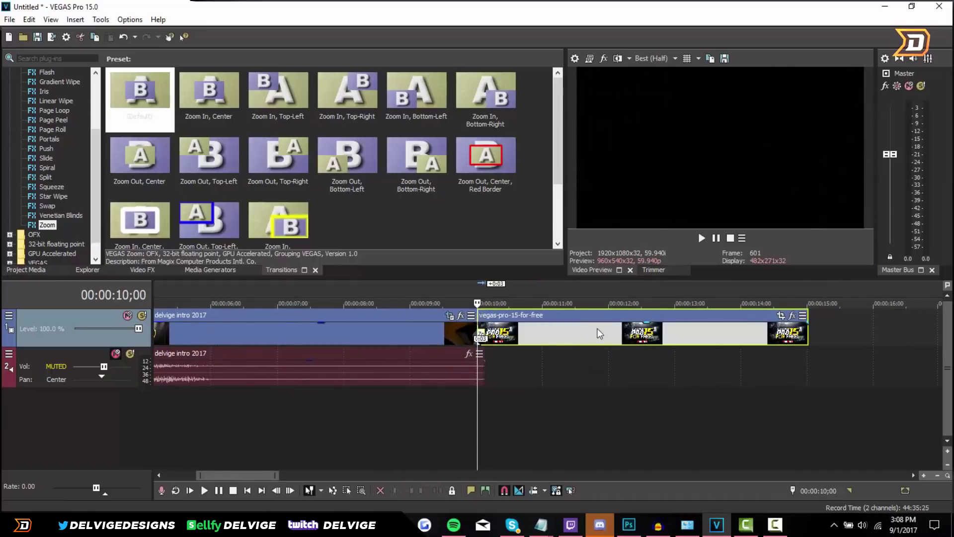
click(702, 239)
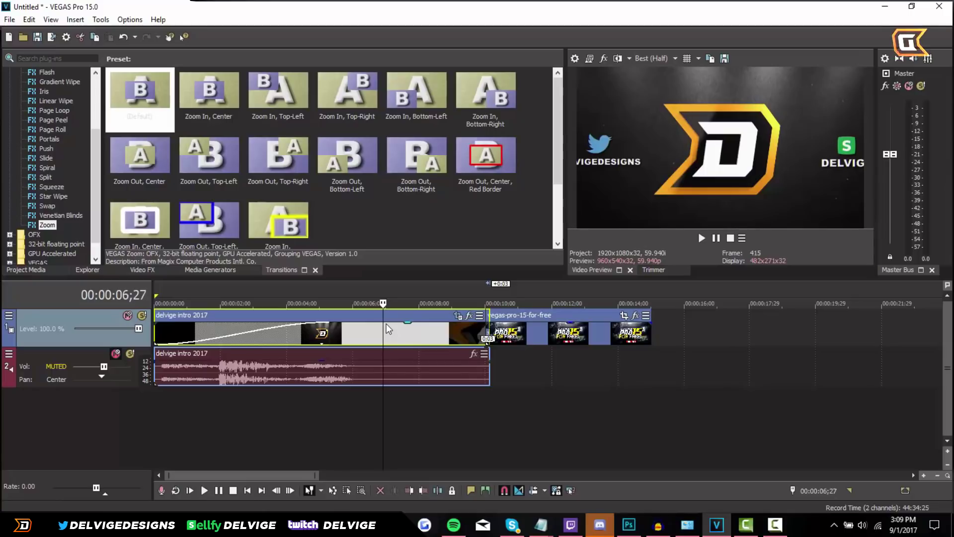
Step: Move the image clip about 3;16 later to leave a gap after the intro, and place the playhead at about 00:00:04;17
click(433, 359)
drag(556, 332, 675, 331)
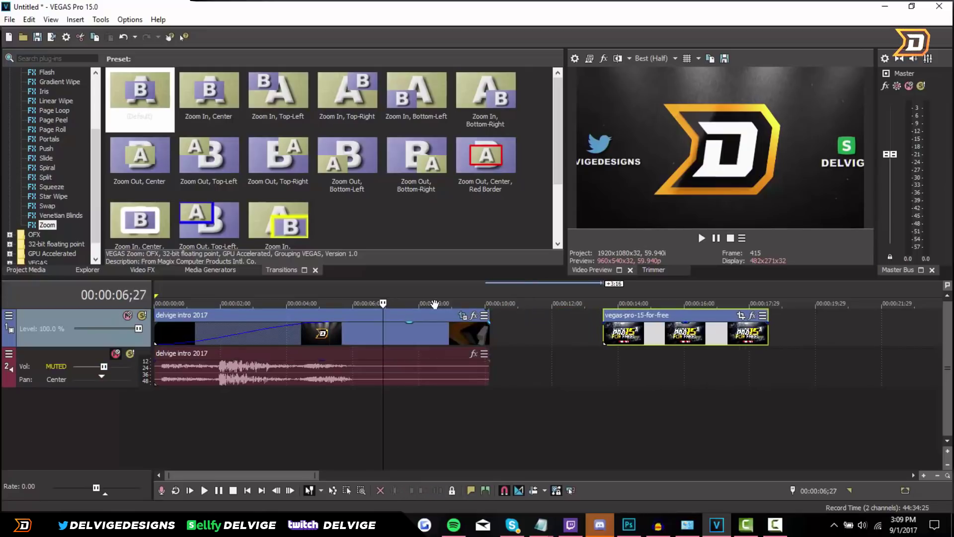
click(432, 332)
click(433, 333)
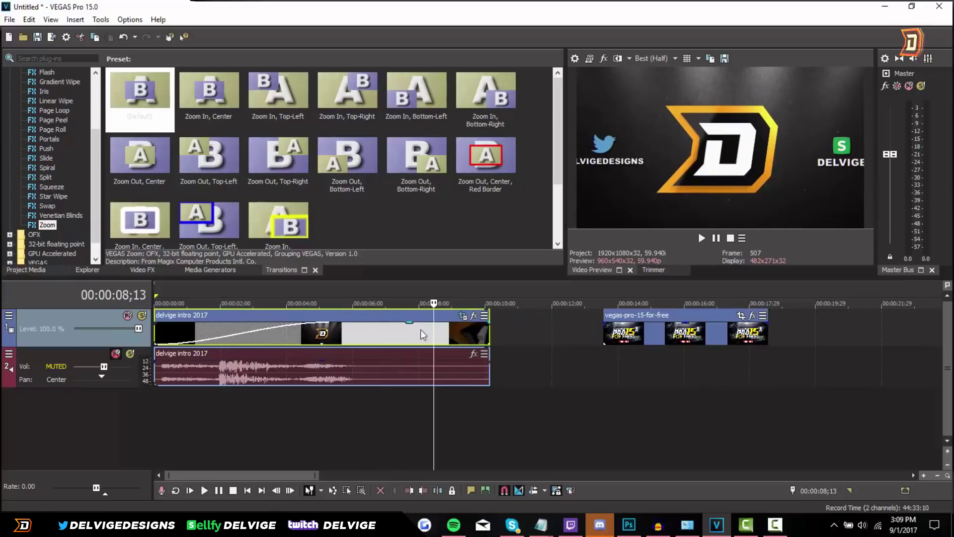
drag(384, 343, 317, 329)
click(306, 327)
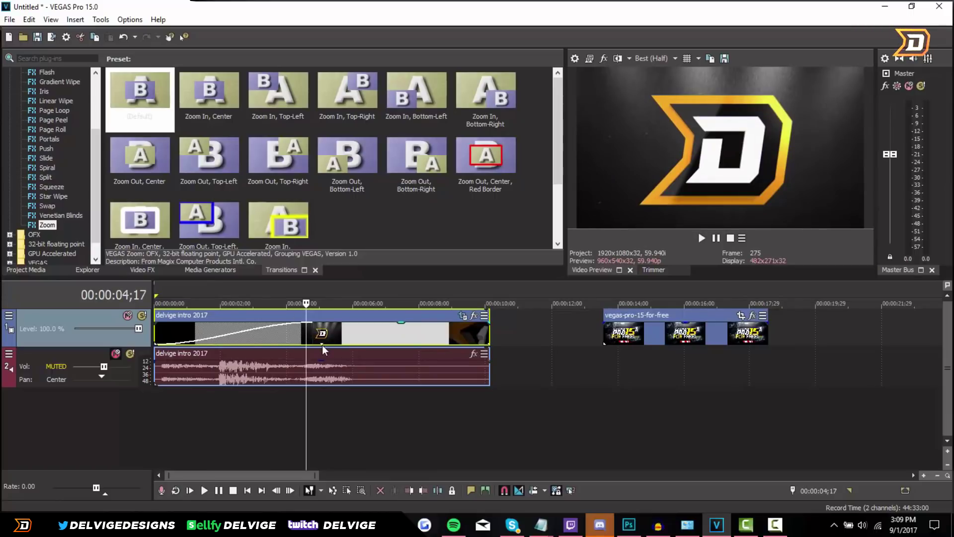
Step: Try moving the intro's video about 3;12 later without its audio, undo that, and return the image clip to the intro's end
click(322, 345)
drag(352, 334, 476, 330)
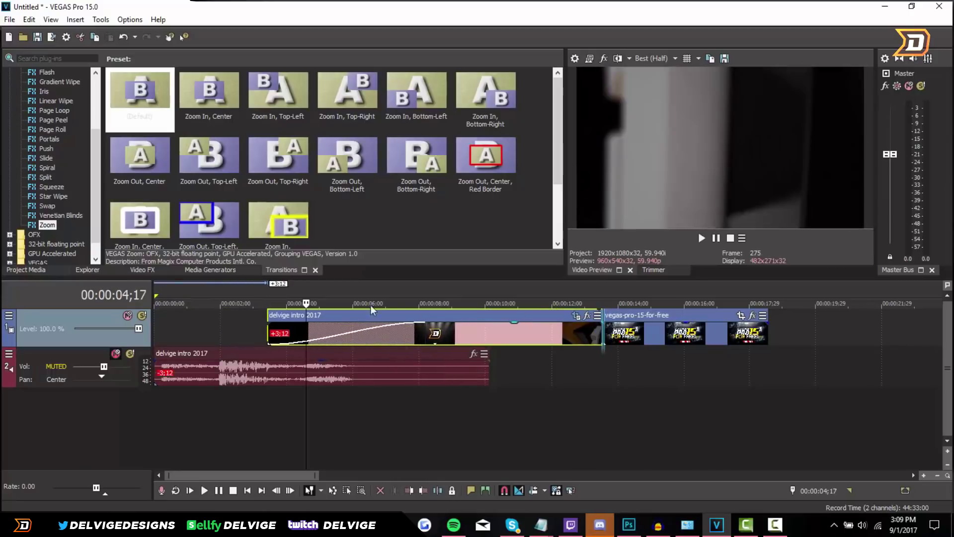
key(ctrl+z)
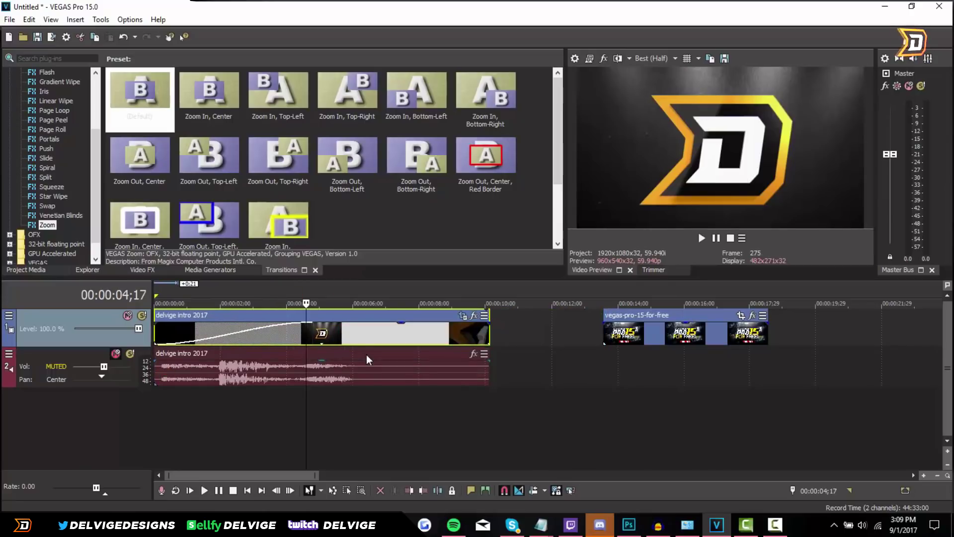
key(ctrl+z)
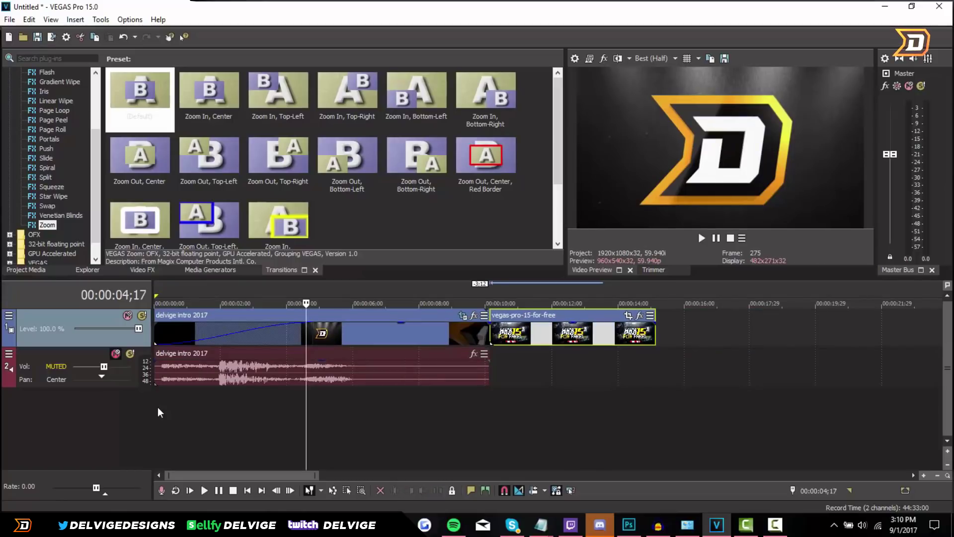
click(127, 317)
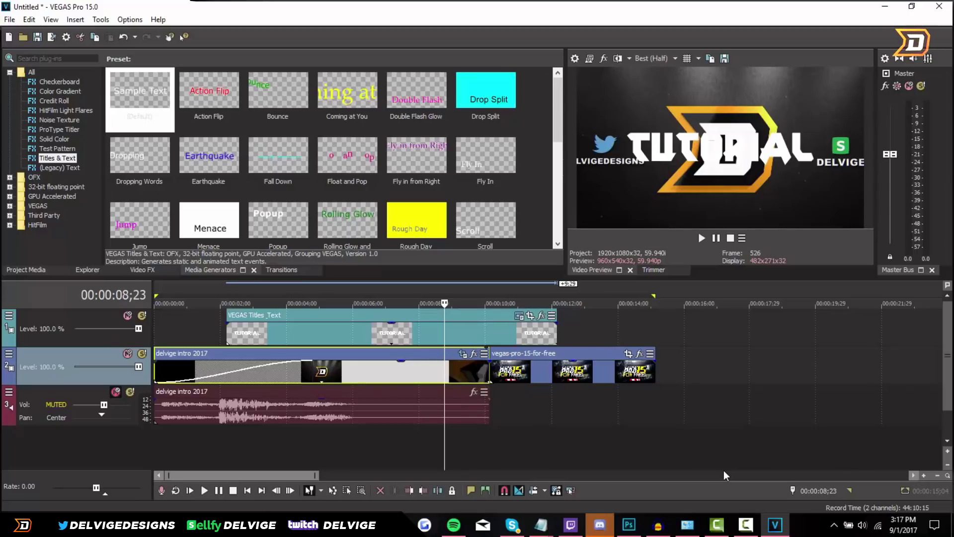
Step: Select Disable resample in the event properties of the intro's video clip
right_click(432, 366)
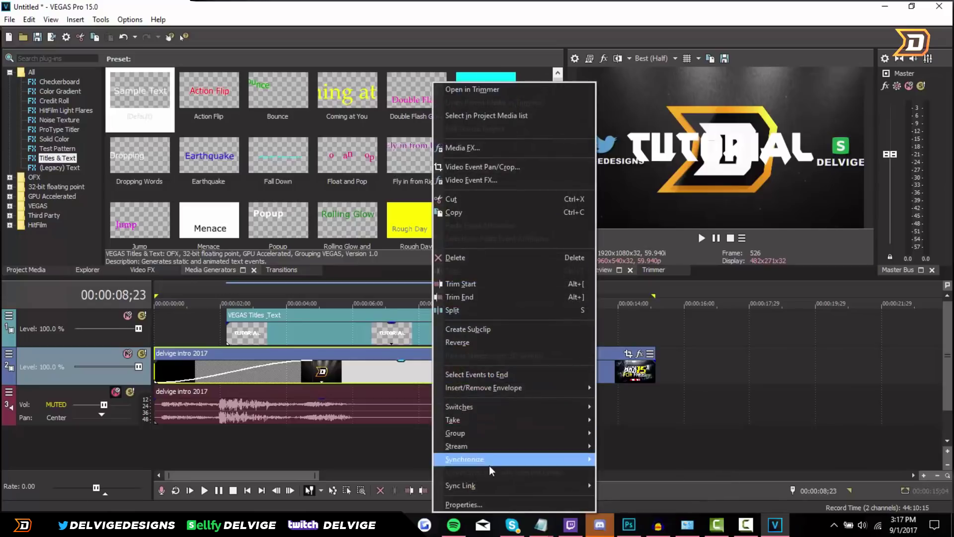
click(480, 502)
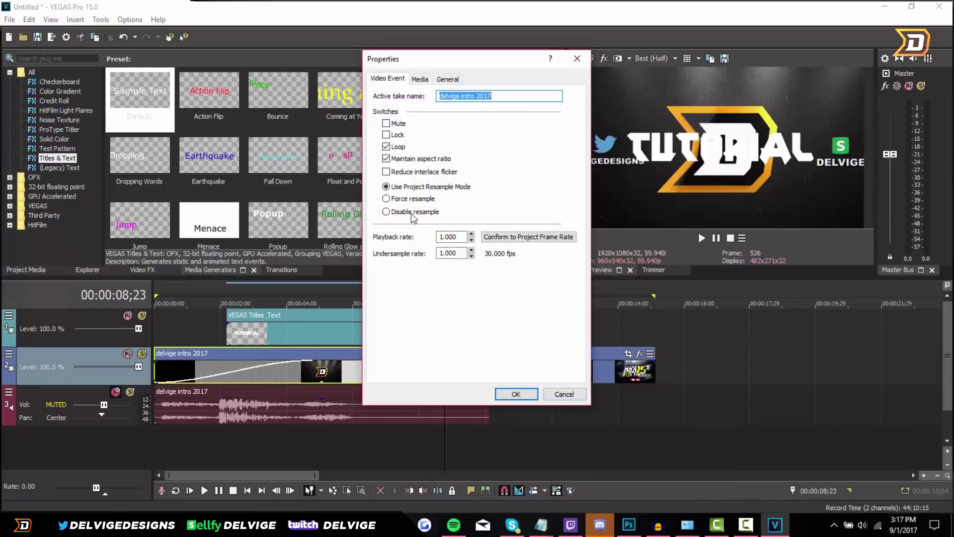
click(413, 215)
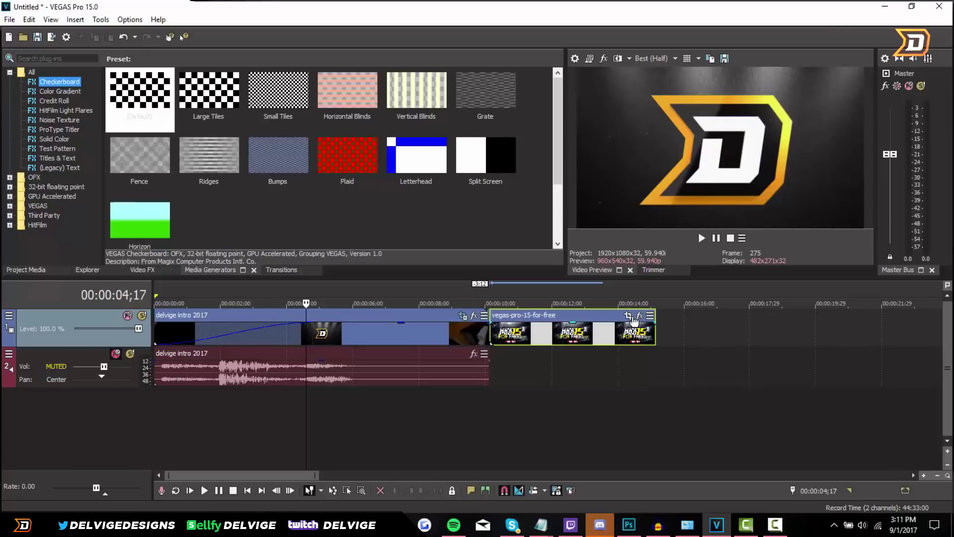
Step: Insert a video track above the intro and place the default Titles & Text preset on it, starting at about 00:00:02
right_click(691, 336)
click(734, 221)
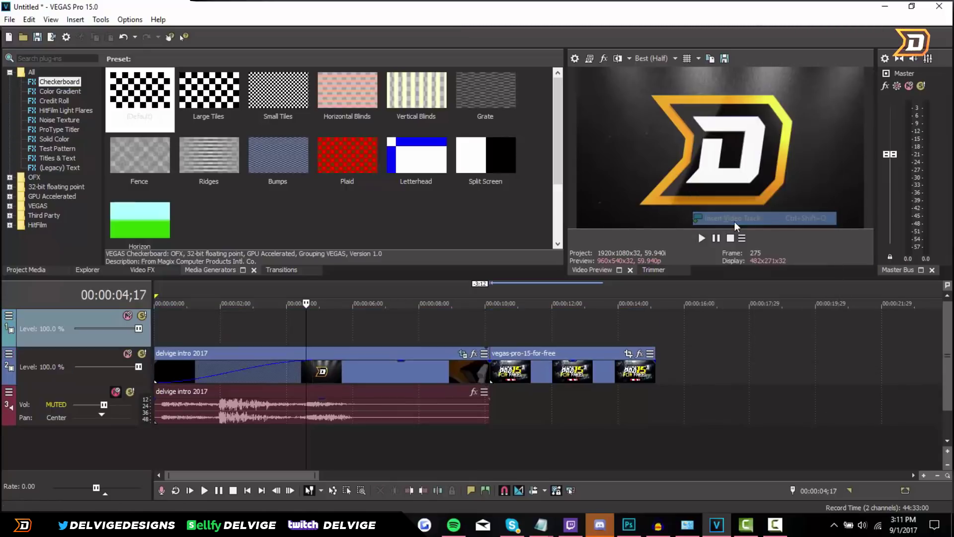
key(alt+1)
click(237, 271)
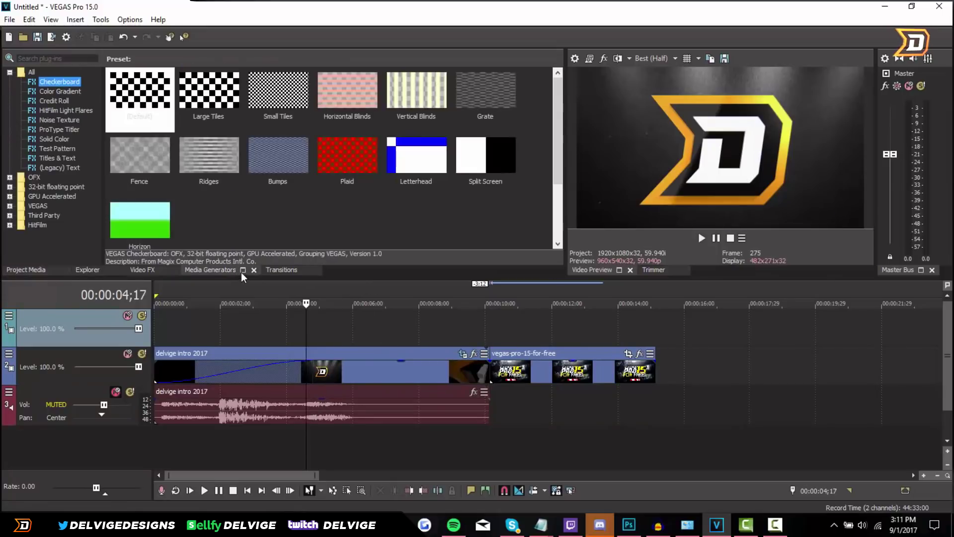
click(72, 159)
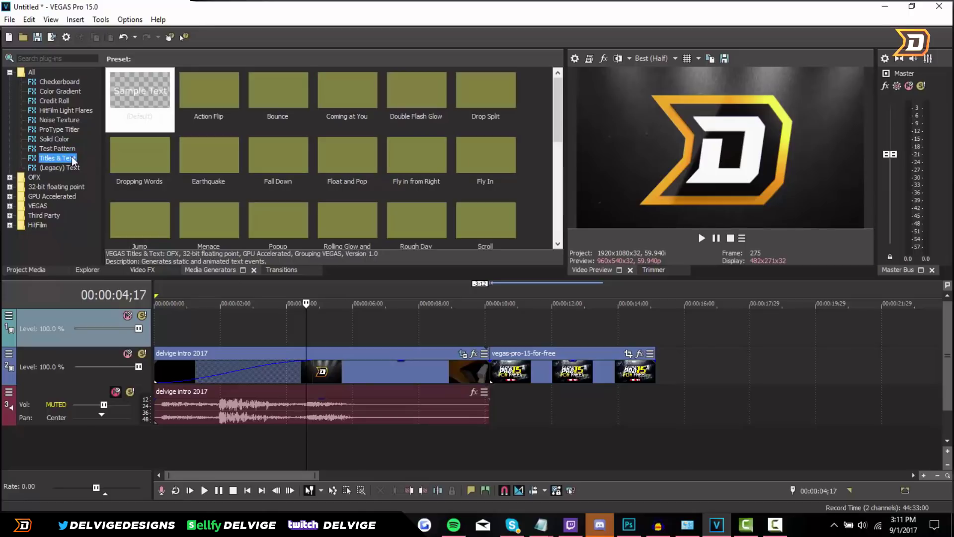
drag(131, 88, 295, 336)
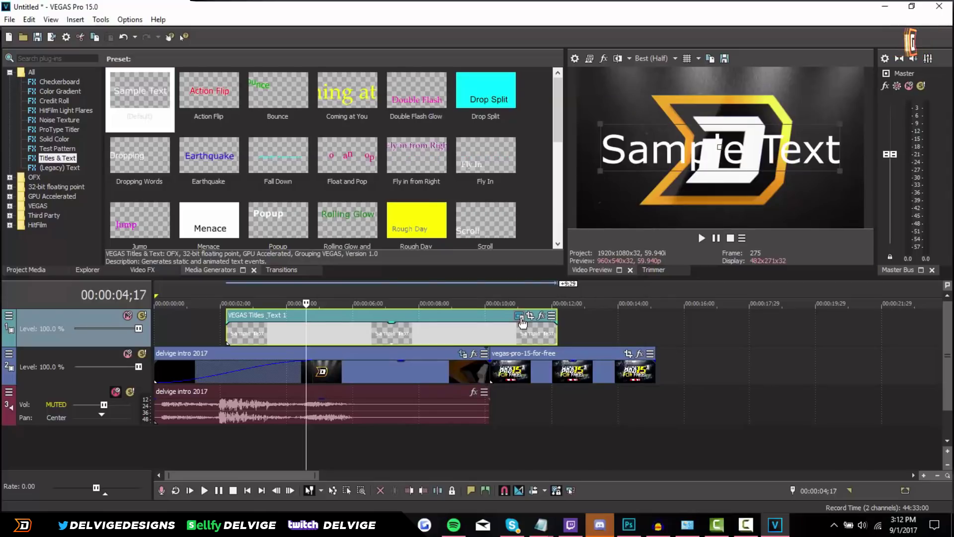
Step: Open the title clip's generated media settings and replace the sample text with "Tutorial"
click(520, 320)
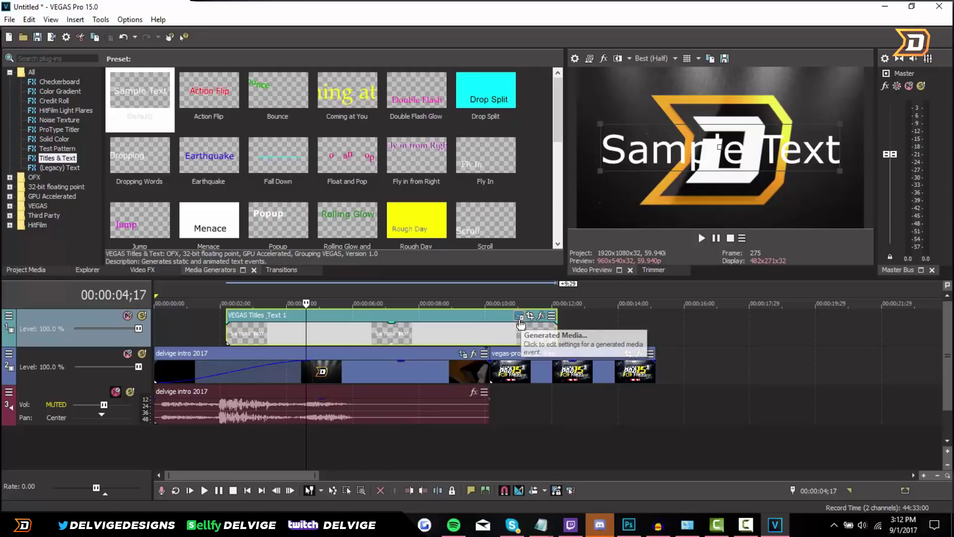
click(520, 319)
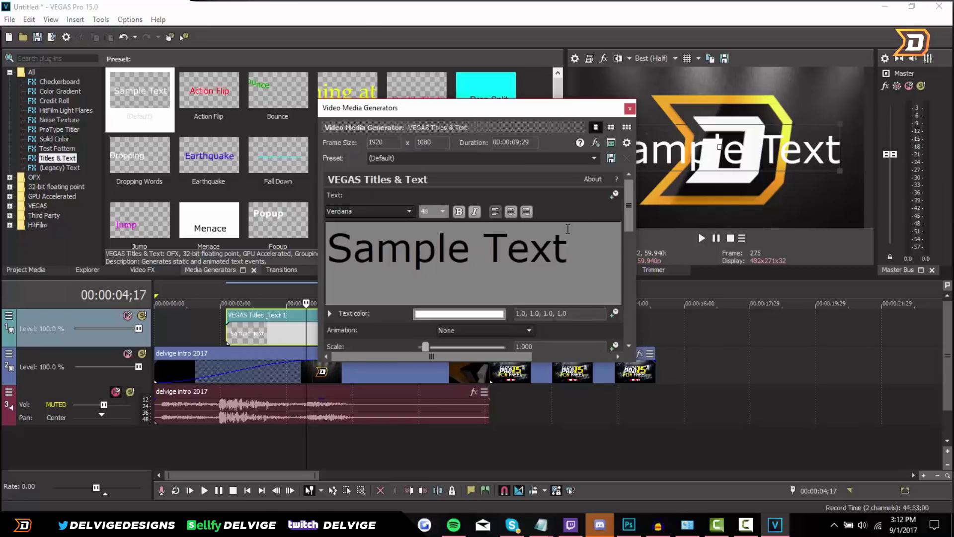
triple_click(579, 269)
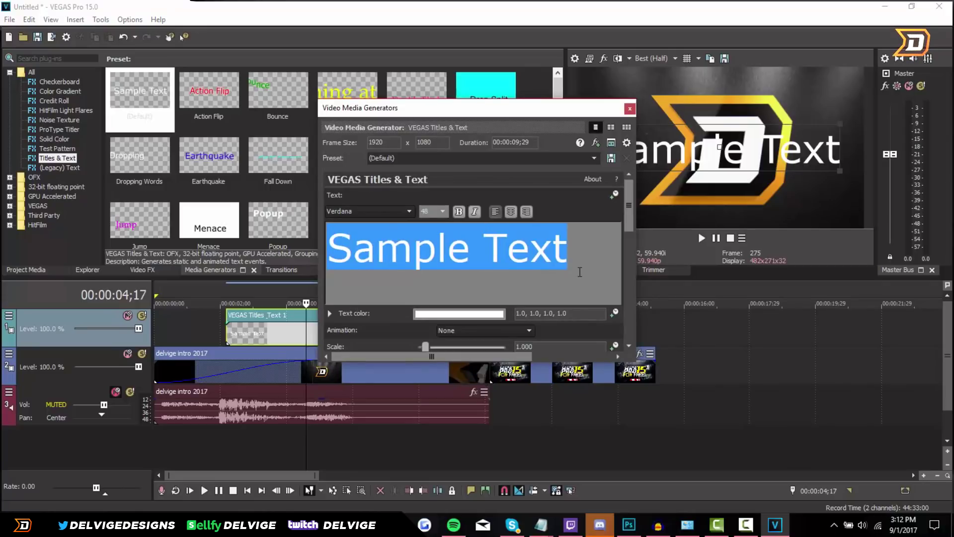
key(BackSpace)
text(Tutorial)
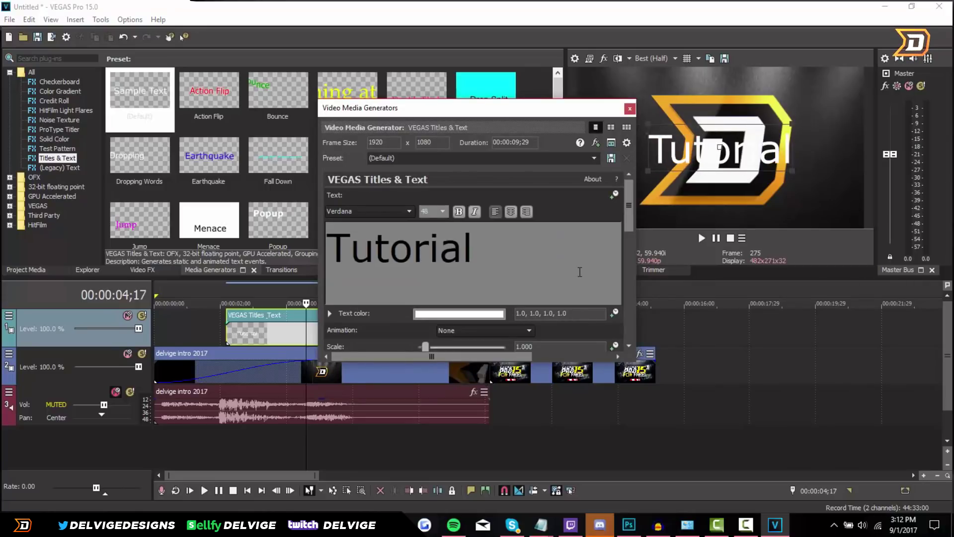
Step: Set the font of the whole "Tutorial" title text to xar
double_click(460, 263)
click(408, 211)
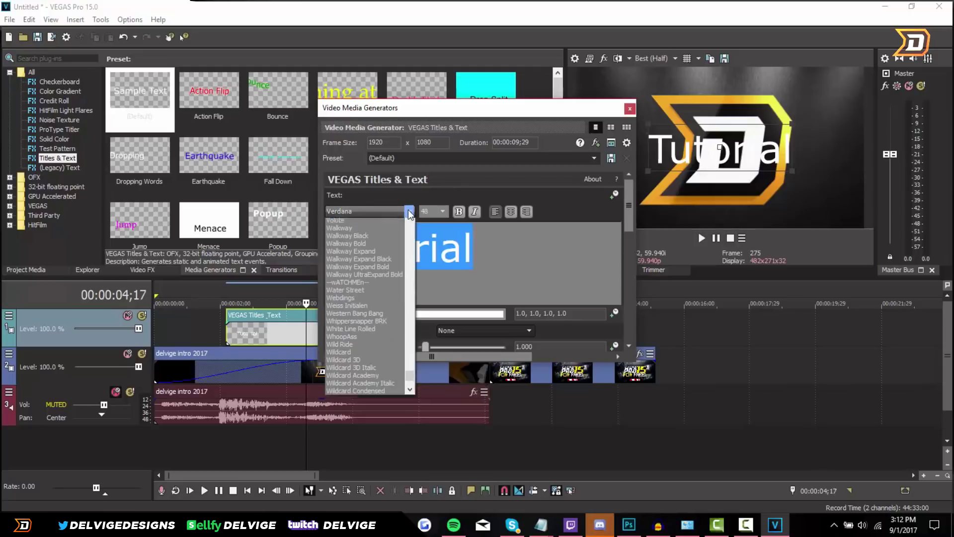
scroll(371, 372, down, 5)
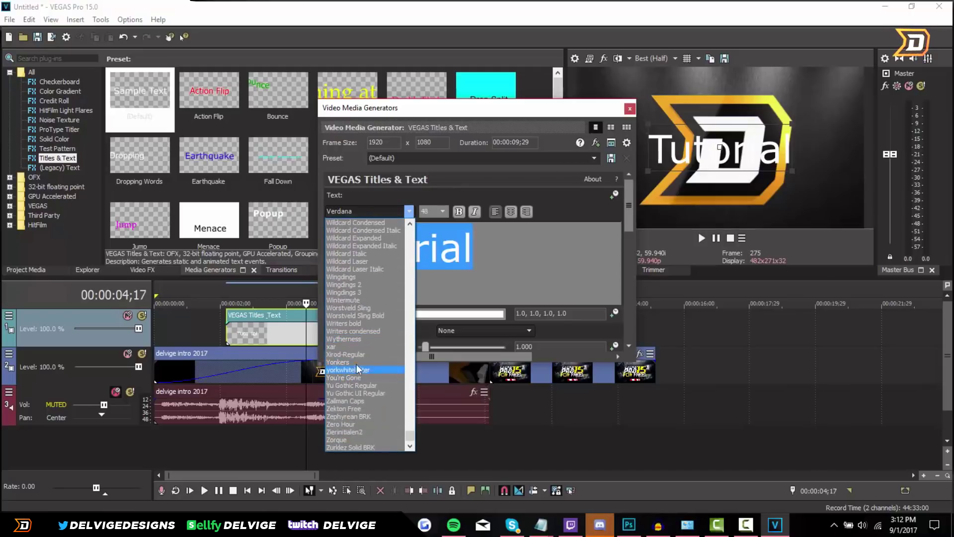
click(347, 346)
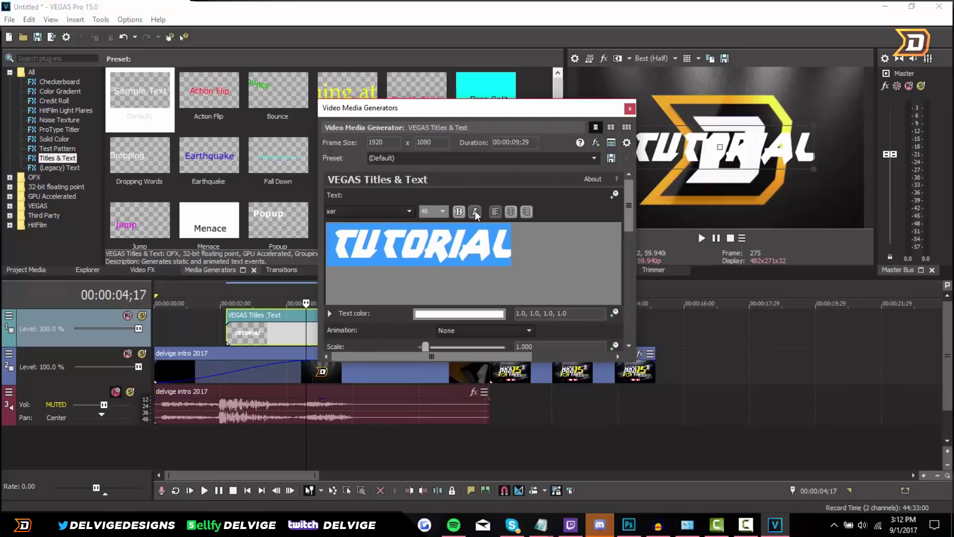
Step: Expand the title's Outline and Shadow settings, and examine their options, including the outline colour picker
scroll(334, 326, down, 3)
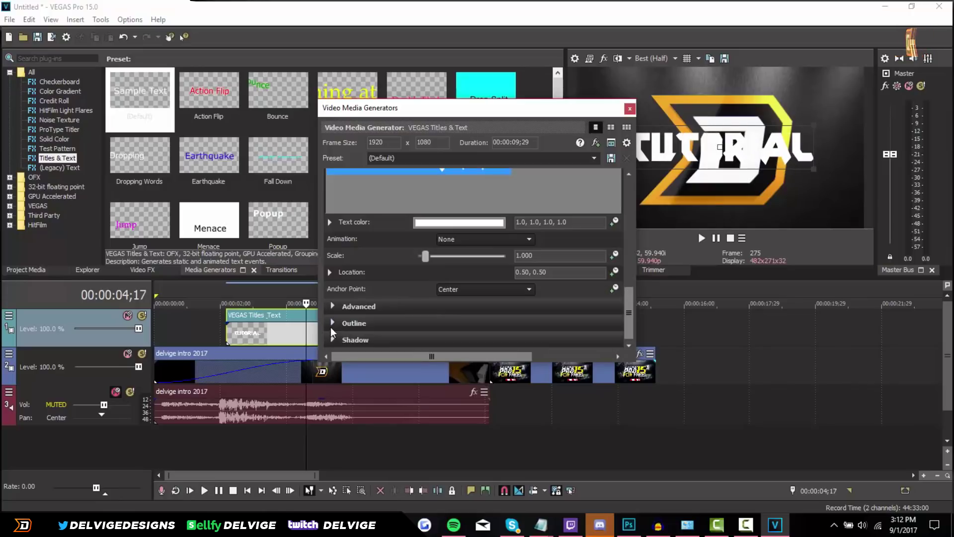
click(332, 323)
scroll(628, 313, down, 2)
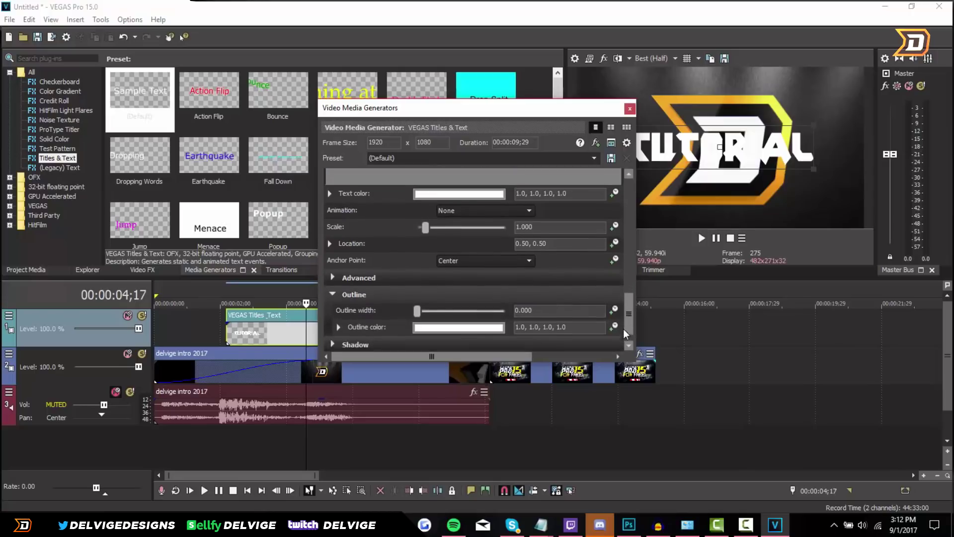
click(458, 322)
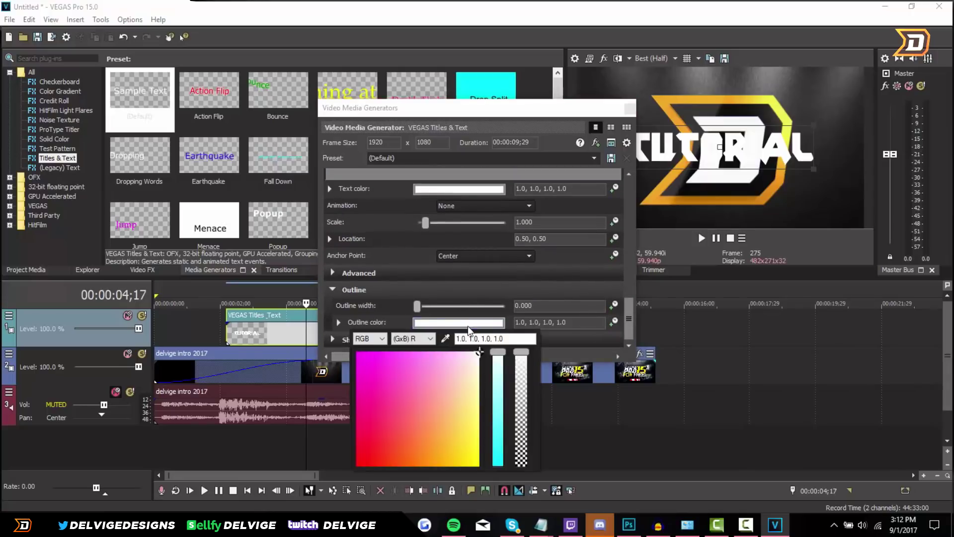
click(333, 340)
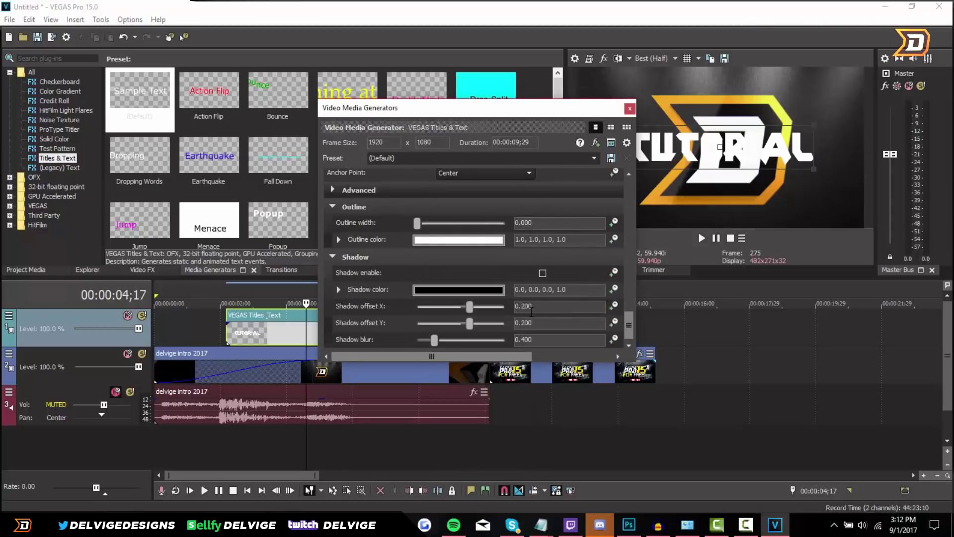